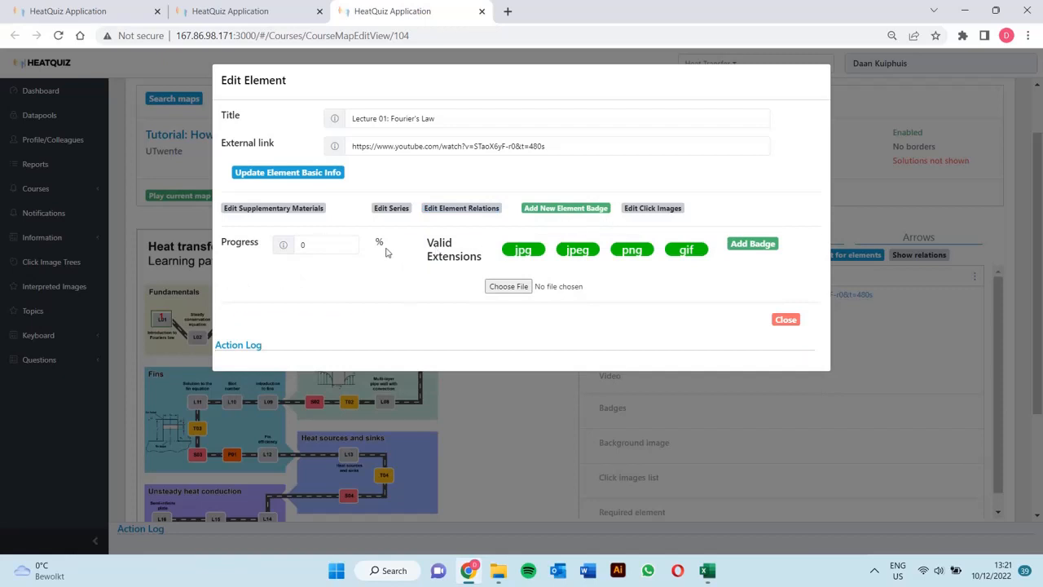
- Assign the Exercises click images list to the Lecture 01: Fourier's Law element and close its editor
{"action": "left_click", "coordinate": [639, 208]}
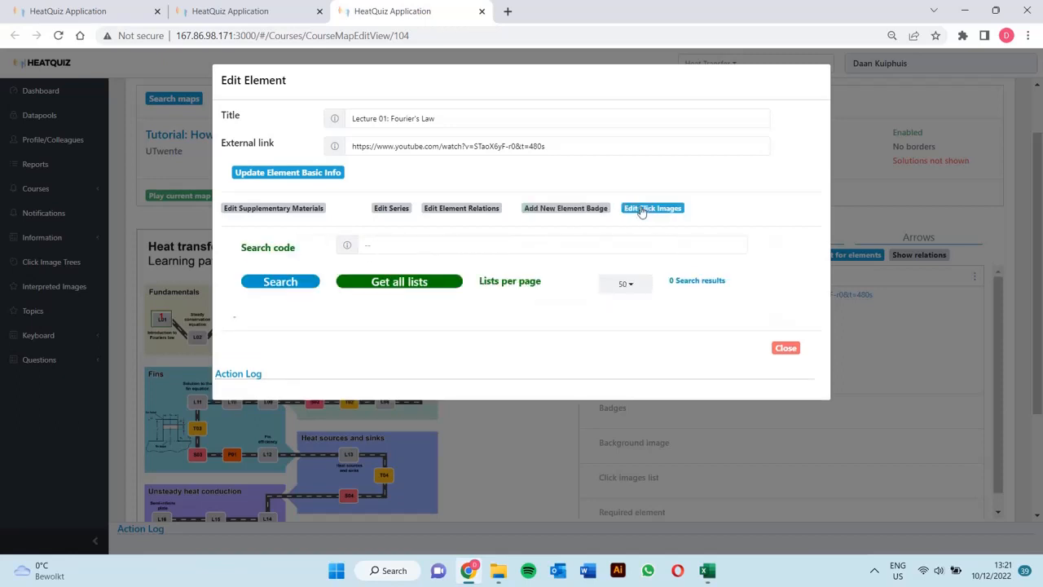
{"action": "left_click", "coordinate": [411, 282]}
{"action": "scroll", "coordinate": [532, 315], "scroll_direction": "down", "scroll_amount": 1}
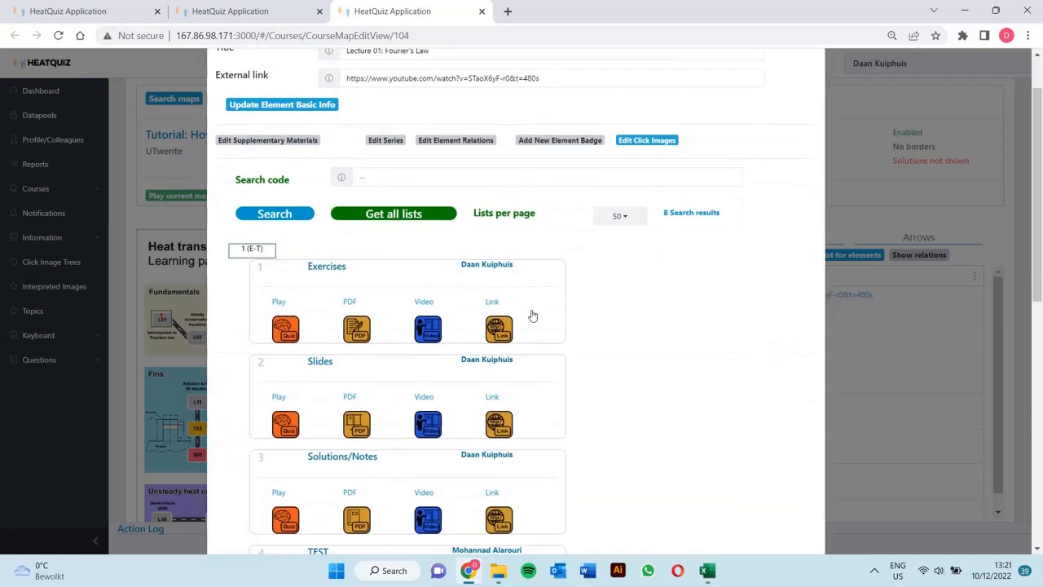
{"action": "left_click", "coordinate": [339, 311]}
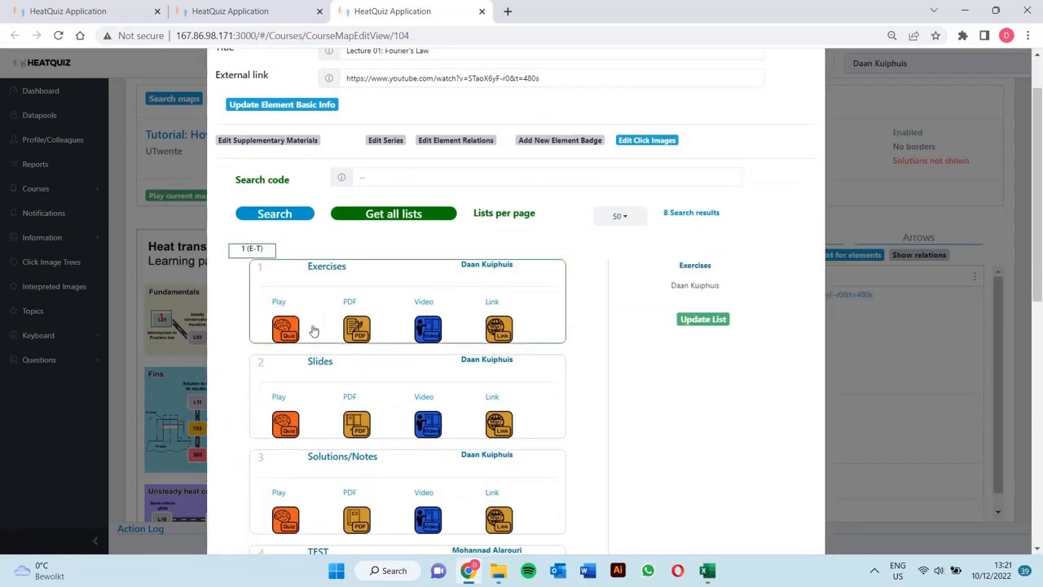
{"action": "left_click", "coordinate": [703, 319]}
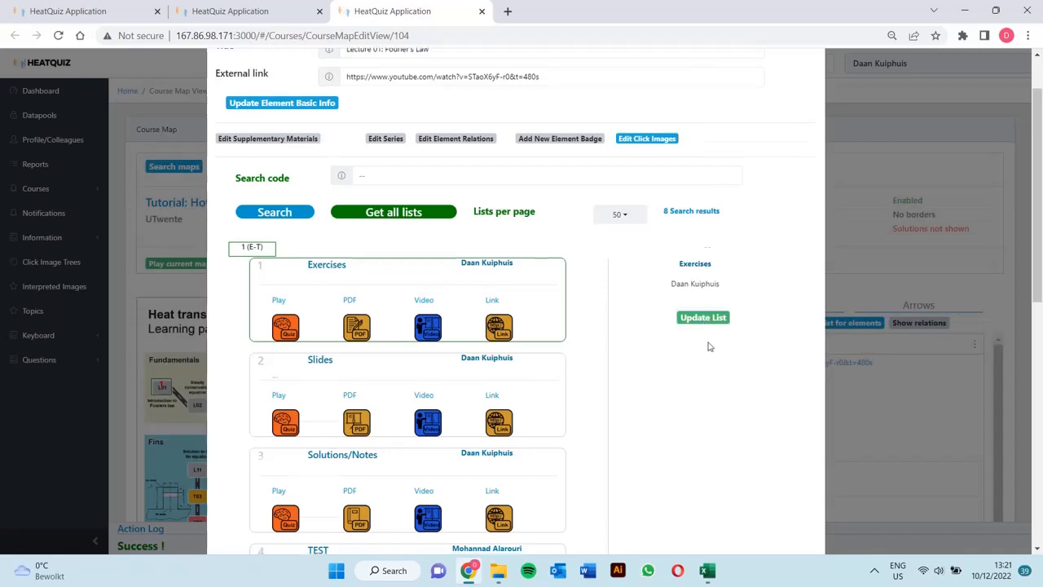
{"action": "scroll", "coordinate": [709, 347], "scroll_direction": "down", "scroll_amount": 8}
{"action": "left_click", "coordinate": [780, 484]}
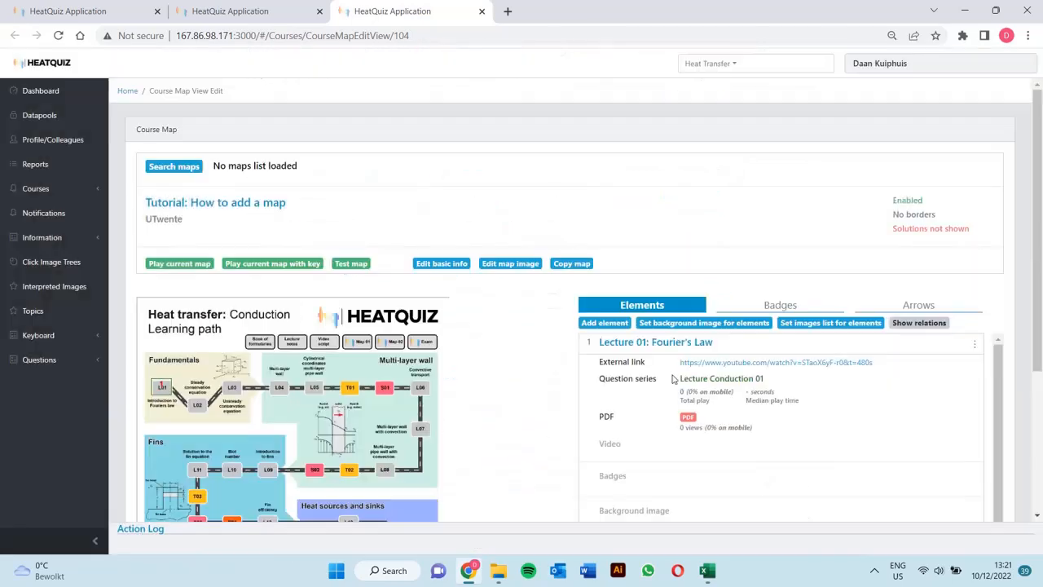
- Play the current map to check the link, quiz and PDF images of L01, and return to the map editor
{"action": "left_click", "coordinate": [191, 262]}
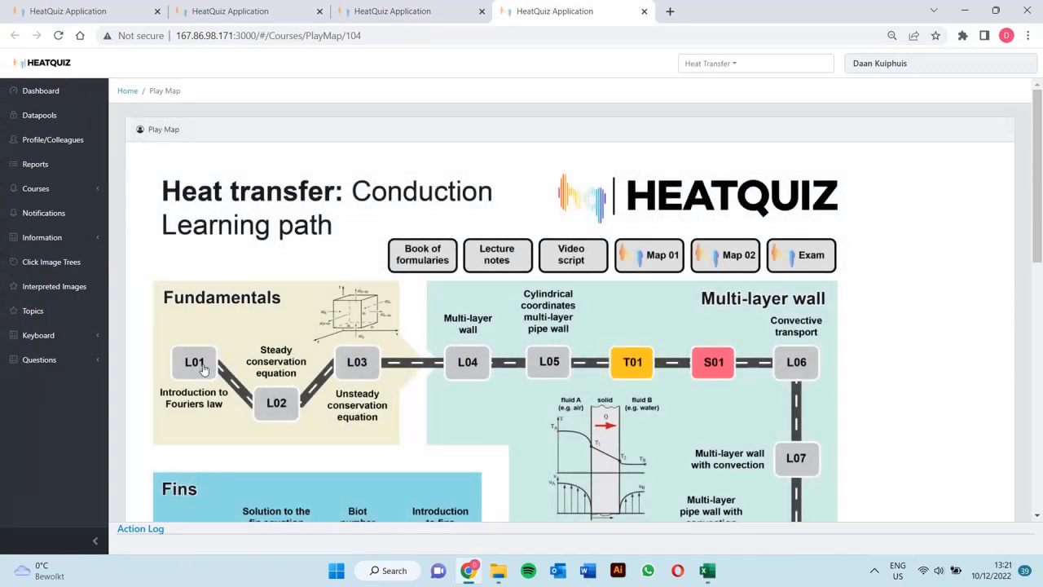
{"action": "left_click", "coordinate": [199, 369]}
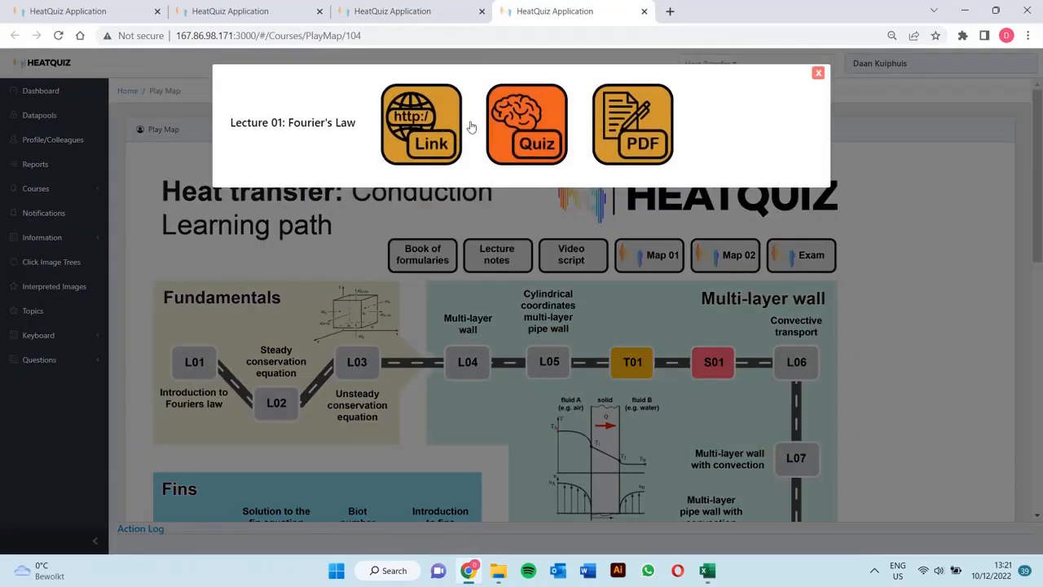
{"action": "left_click", "coordinate": [818, 74]}
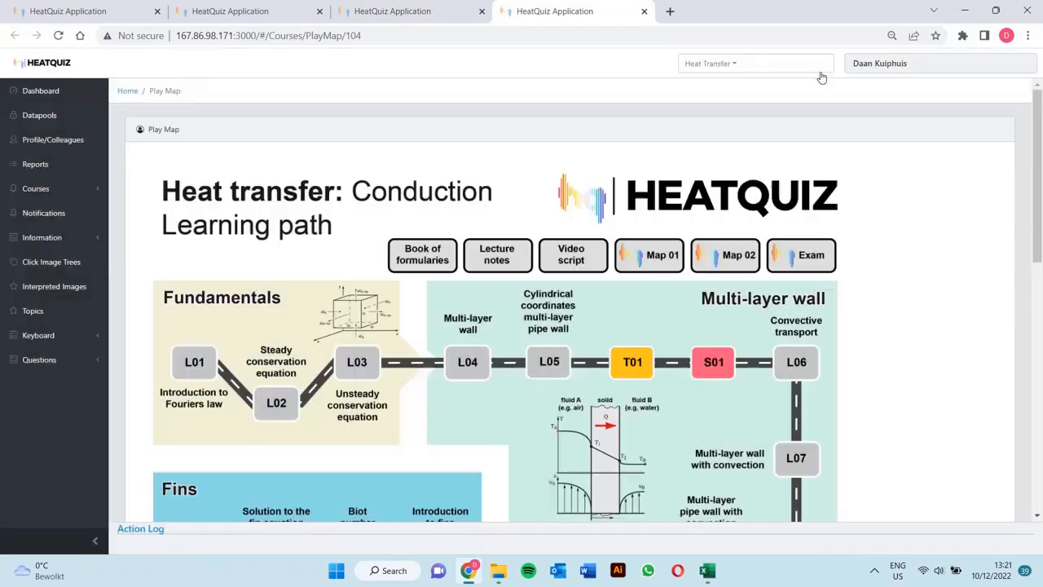
{"action": "left_click", "coordinate": [438, 16]}
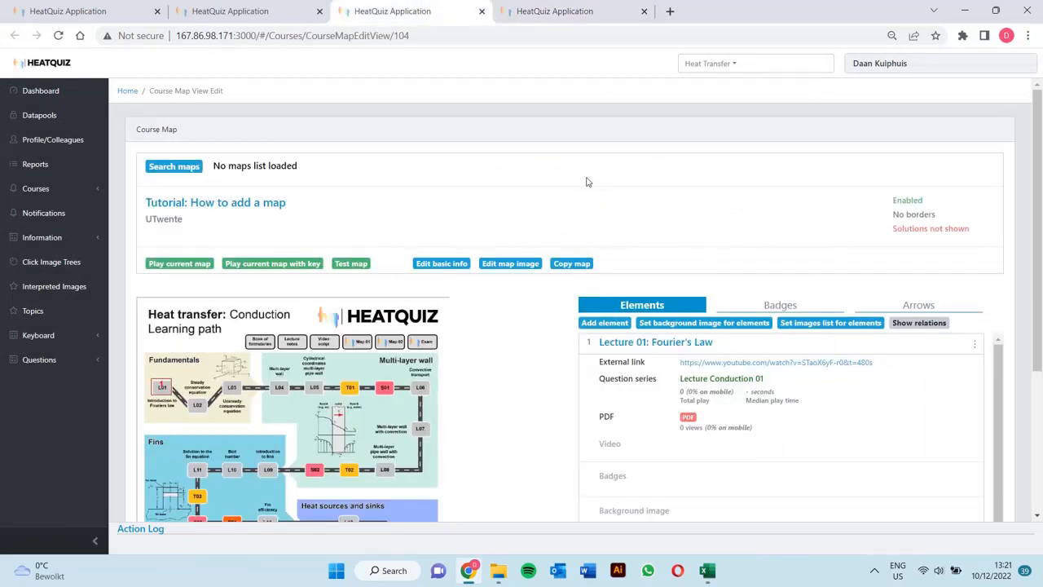
- Add a new map element by drawing its box around the L02 tile in the Fundamentals section
{"action": "scroll", "coordinate": [471, 277], "scroll_direction": "down", "scroll_amount": 3}
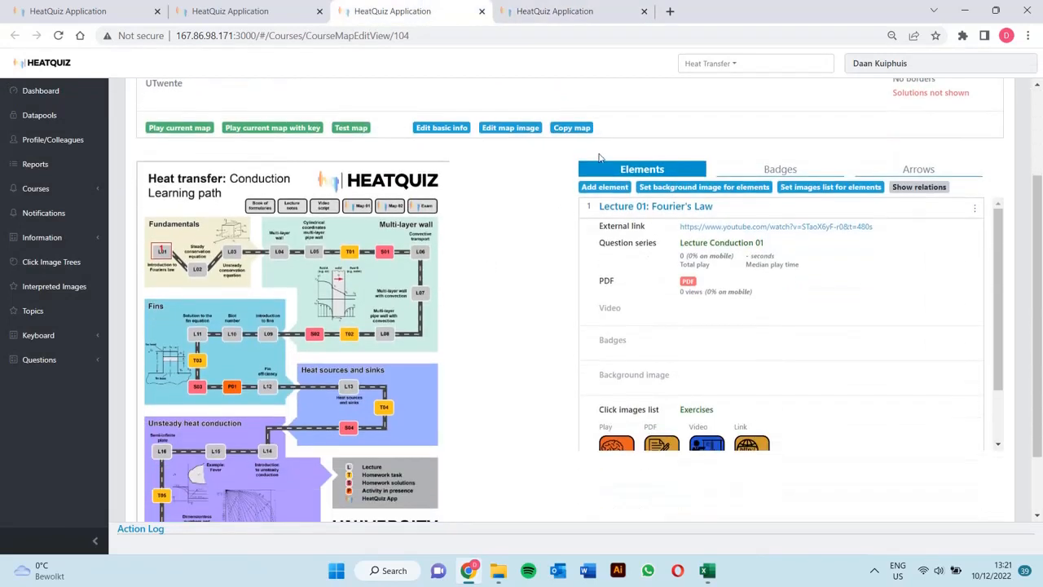
{"action": "left_click", "coordinate": [594, 186]}
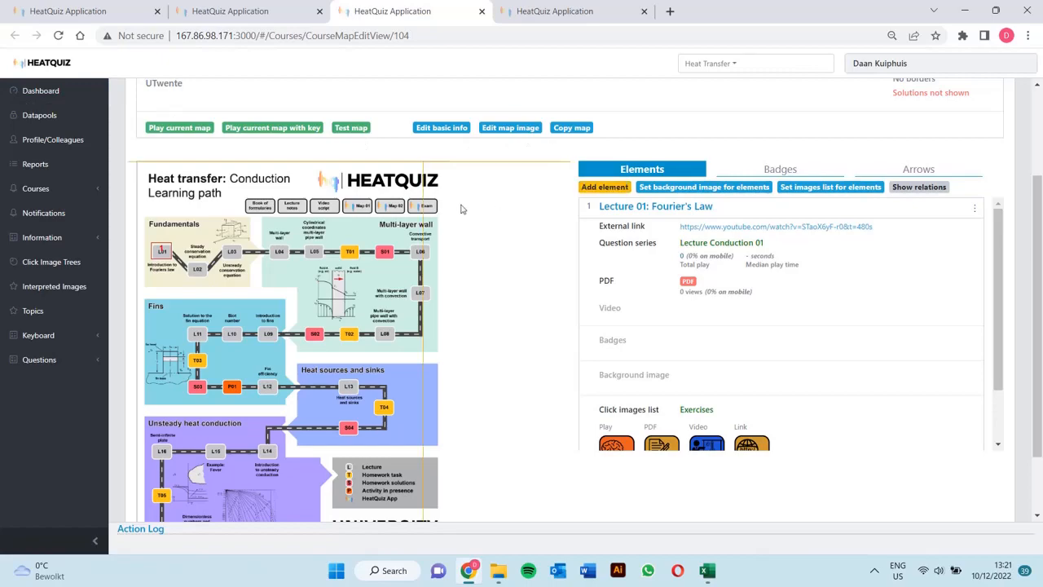
{"action": "scroll", "coordinate": [185, 268], "scroll_direction": "up", "scroll_amount": 5}
{"action": "left_click", "coordinate": [198, 238]}
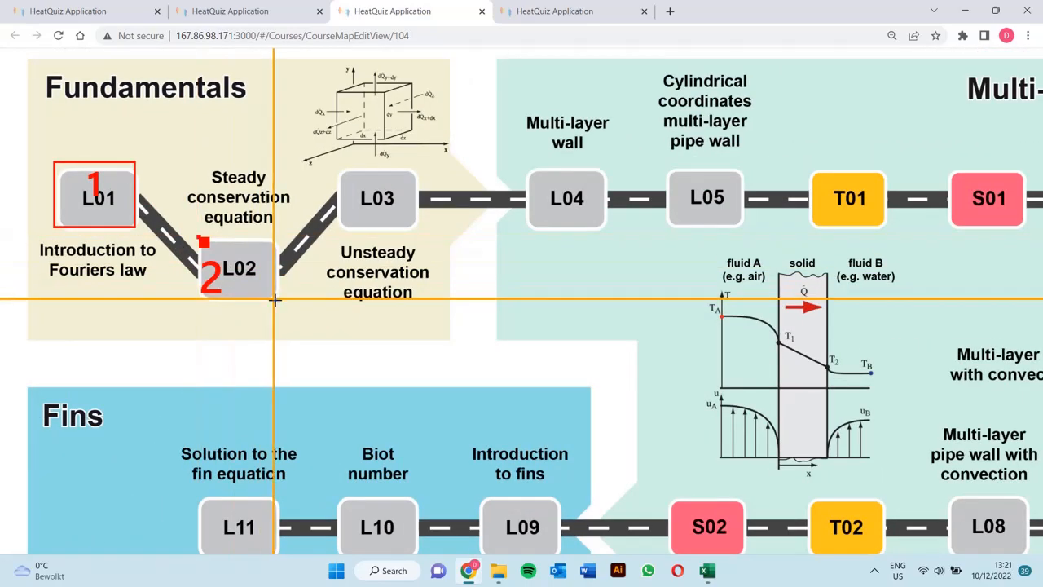
{"action": "left_click", "coordinate": [275, 300]}
- Title the new element "Lecture 02: Steady-State" and assign it the question series Lecture Conduction 02
{"action": "scroll", "coordinate": [281, 300], "scroll_direction": "down", "scroll_amount": 5}
{"action": "left_click", "coordinate": [633, 211]}
{"action": "type", "text": "Lecture 02: Steady-State"}
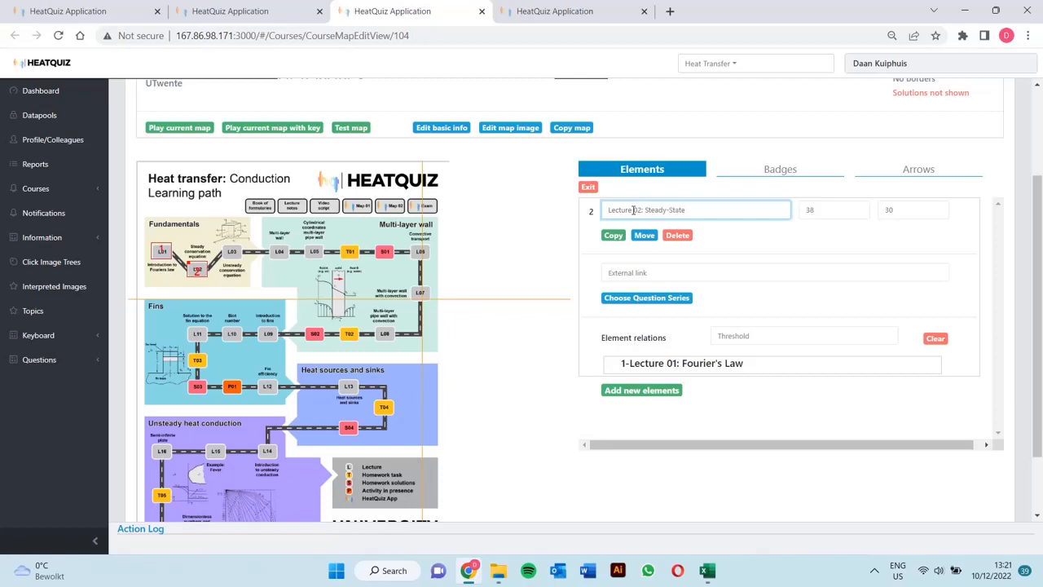
{"action": "left_click", "coordinate": [646, 297]}
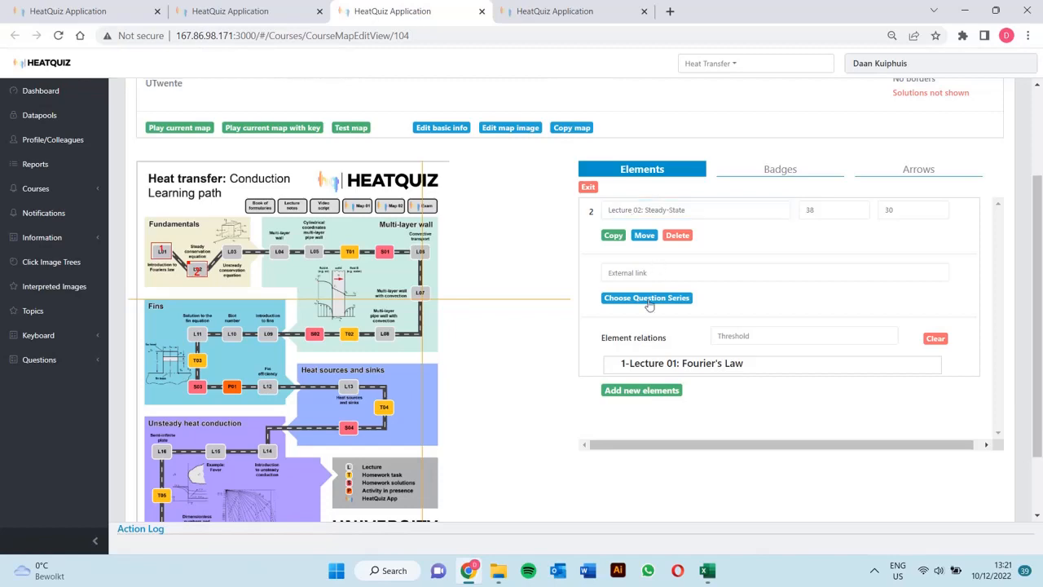
{"action": "type", "text": "Lecture"}
{"action": "left_click", "coordinate": [256, 150]}
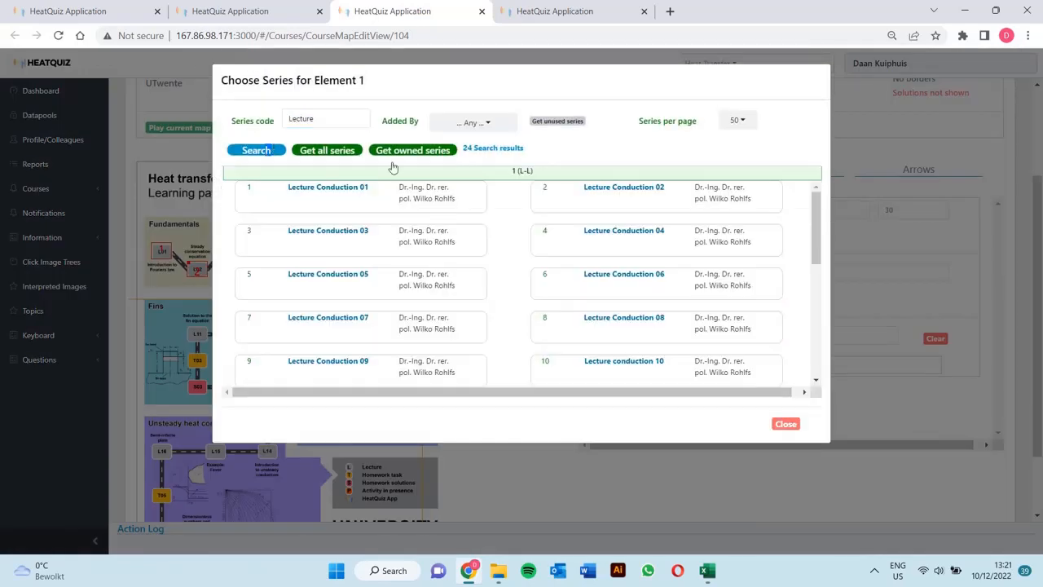
{"action": "left_click", "coordinate": [577, 203]}
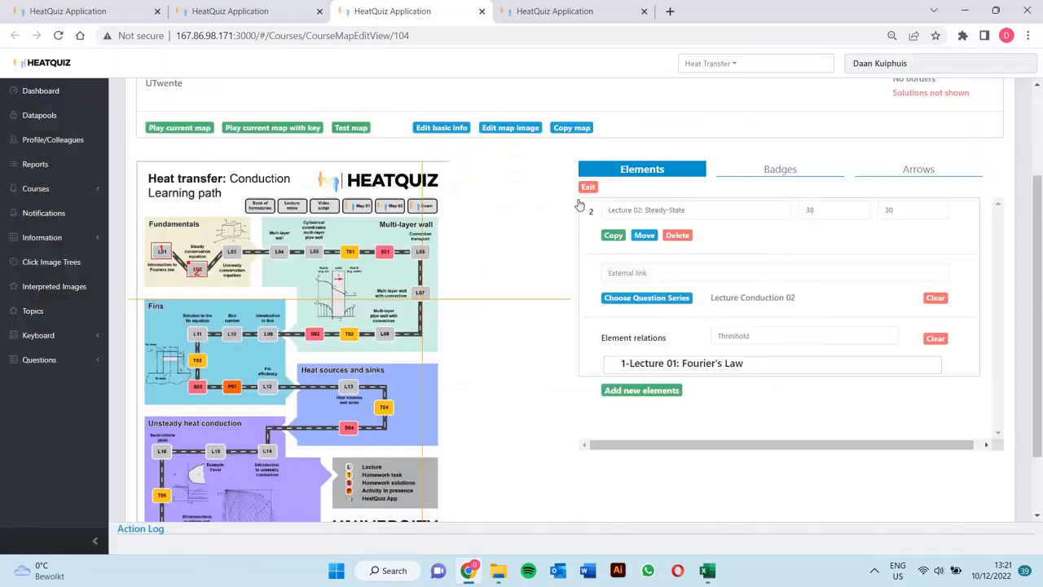
- Relate the new element to Lecture 01: Fourier's Law with a threshold of 80 and save it to the map
{"action": "left_click", "coordinate": [731, 334]}
{"action": "type", "text": "8"}
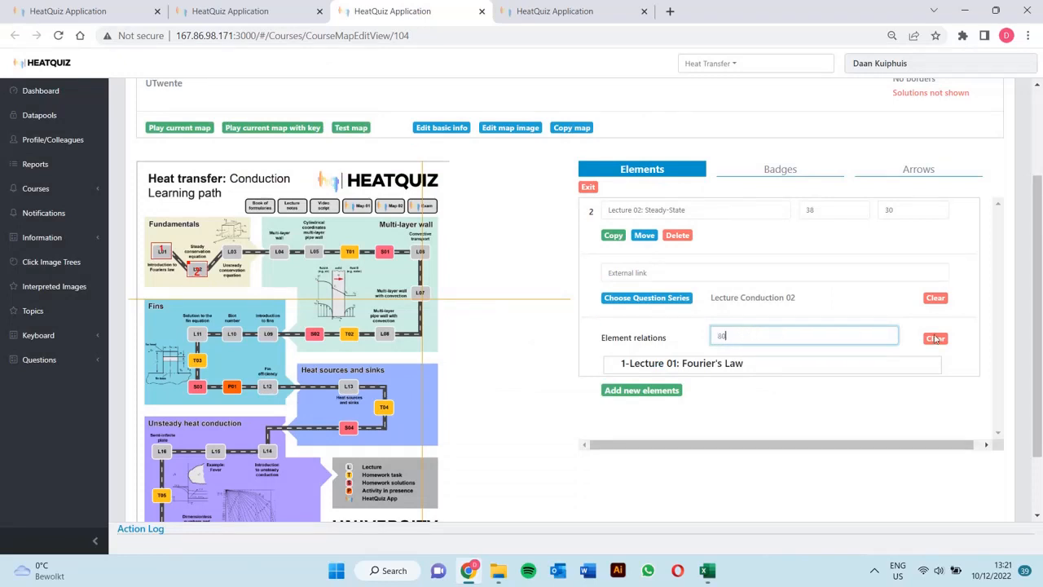
{"action": "type", "text": "0"}
{"action": "left_click", "coordinate": [689, 371]}
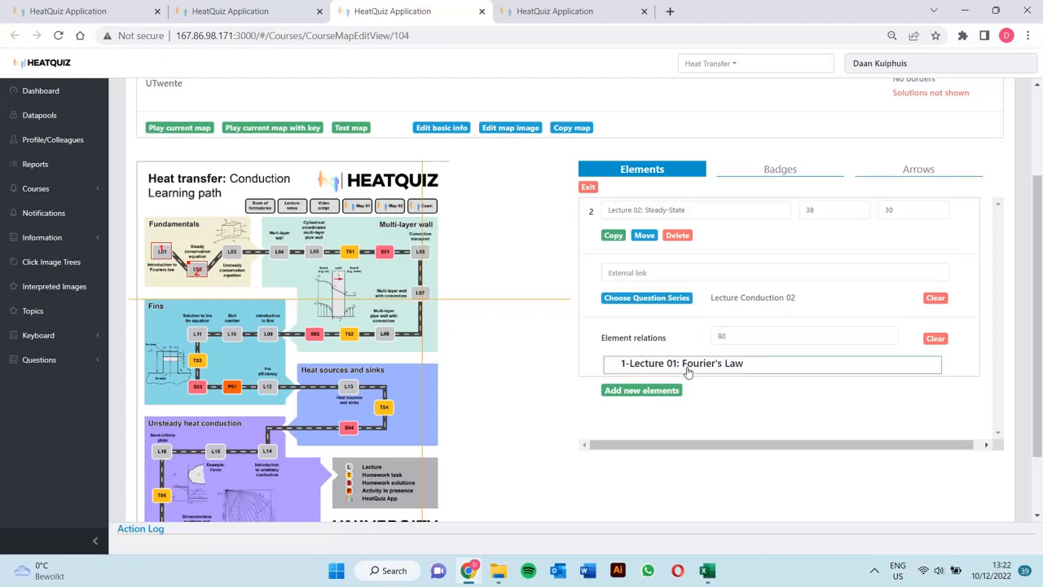
{"action": "left_click", "coordinate": [660, 392]}
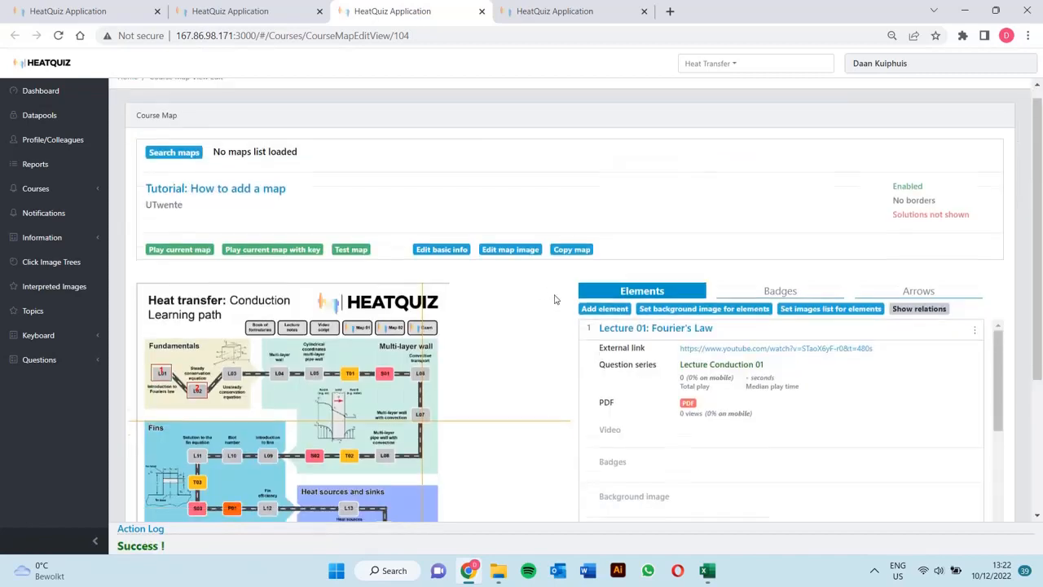
- Play the current map to check the access requirement on L02, and return to the map editor
{"action": "scroll", "coordinate": [554, 300], "scroll_direction": "down", "scroll_amount": 1}
{"action": "left_click", "coordinate": [164, 197]}
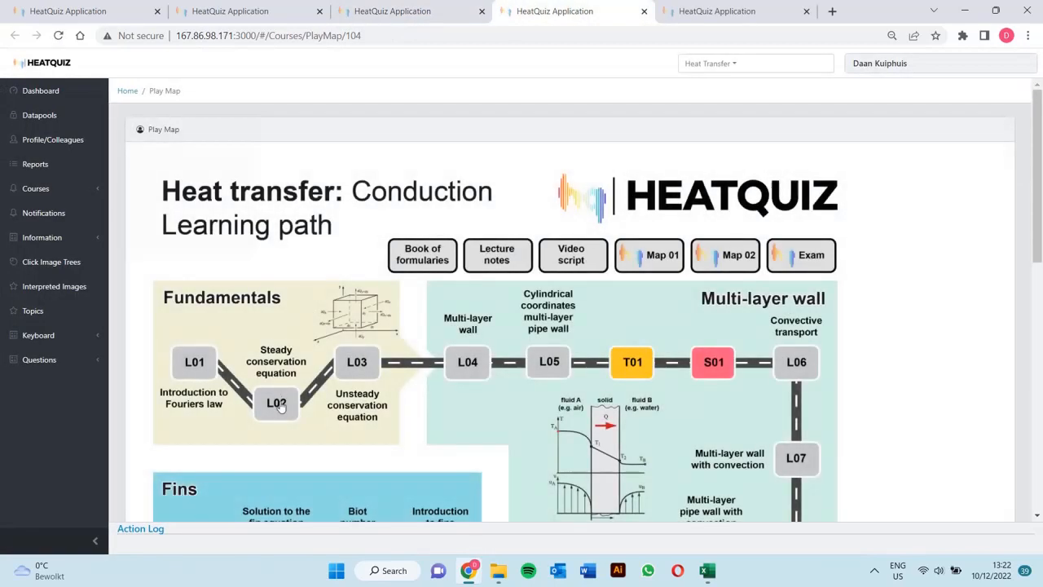
{"action": "left_click", "coordinate": [278, 405]}
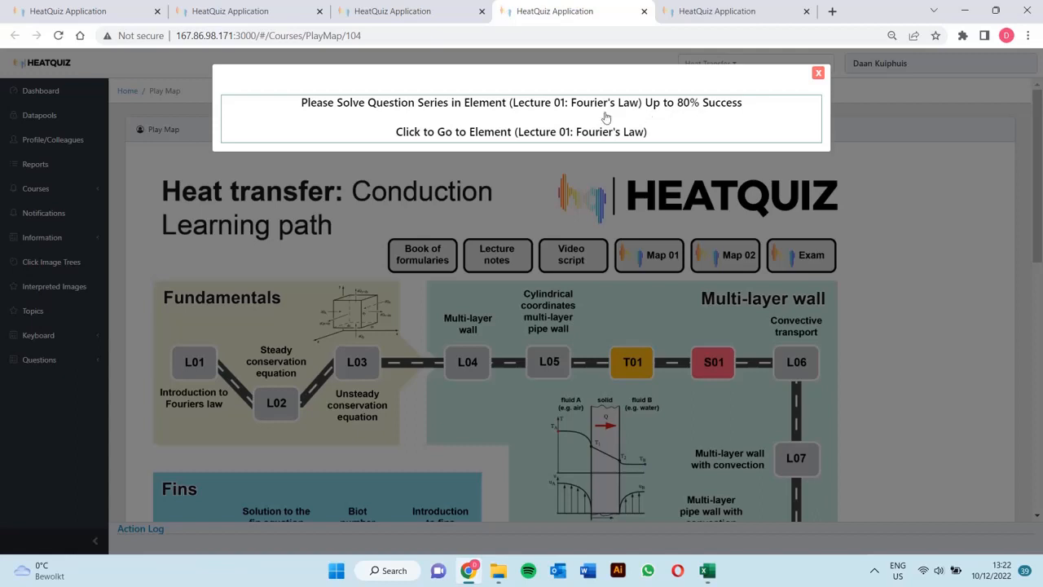
{"action": "left_click", "coordinate": [817, 74]}
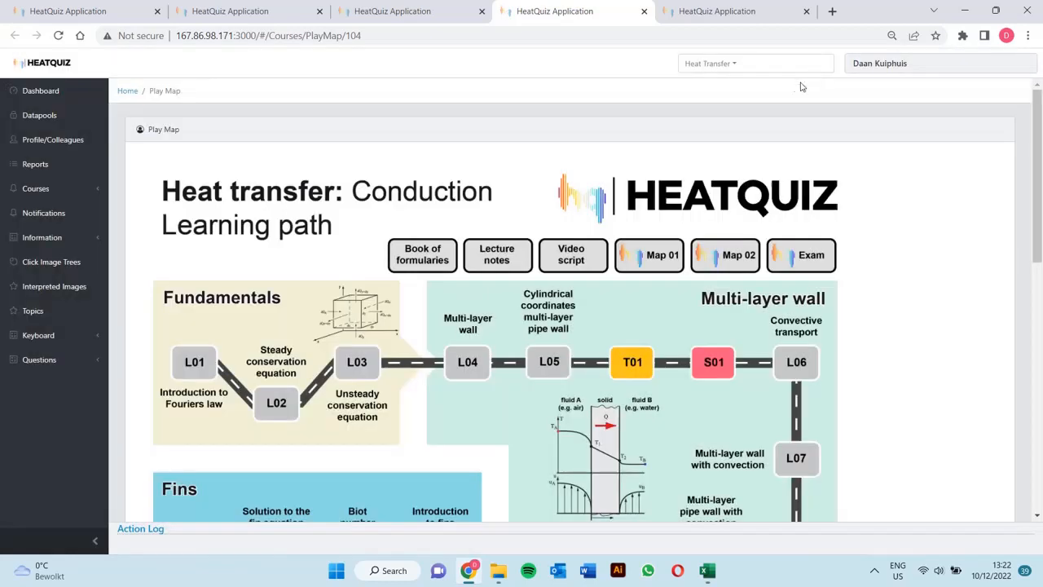
{"action": "left_click", "coordinate": [441, 11]}
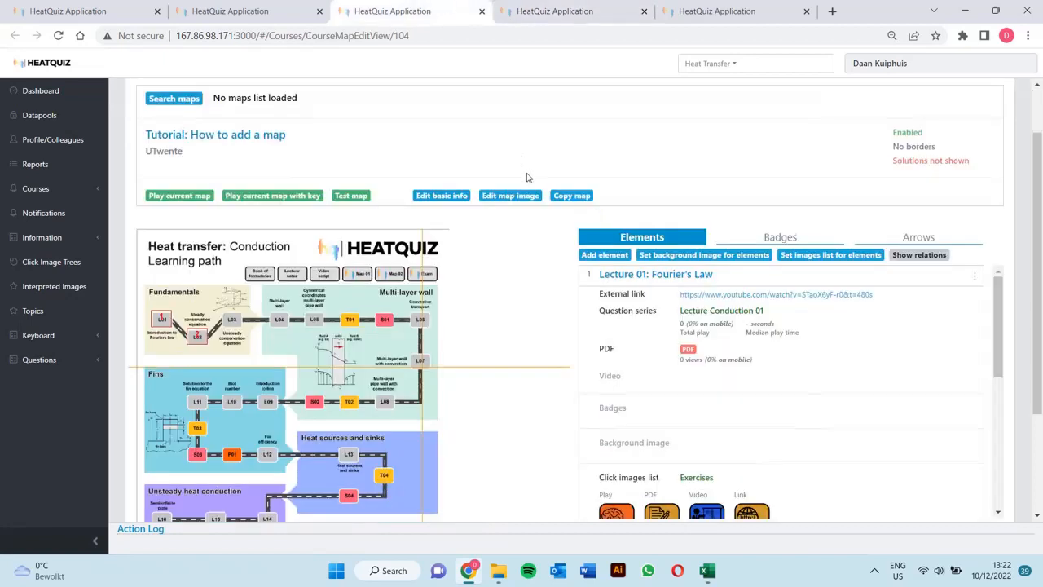
- Start a new badge for the Lecture 01: Fourier's Law element with its progress set to 80%
{"action": "scroll", "coordinate": [971, 218], "scroll_direction": "down", "scroll_amount": 3}
{"action": "scroll", "coordinate": [971, 218], "scroll_direction": "up", "scroll_amount": 3}
{"action": "left_click", "coordinate": [974, 209]}
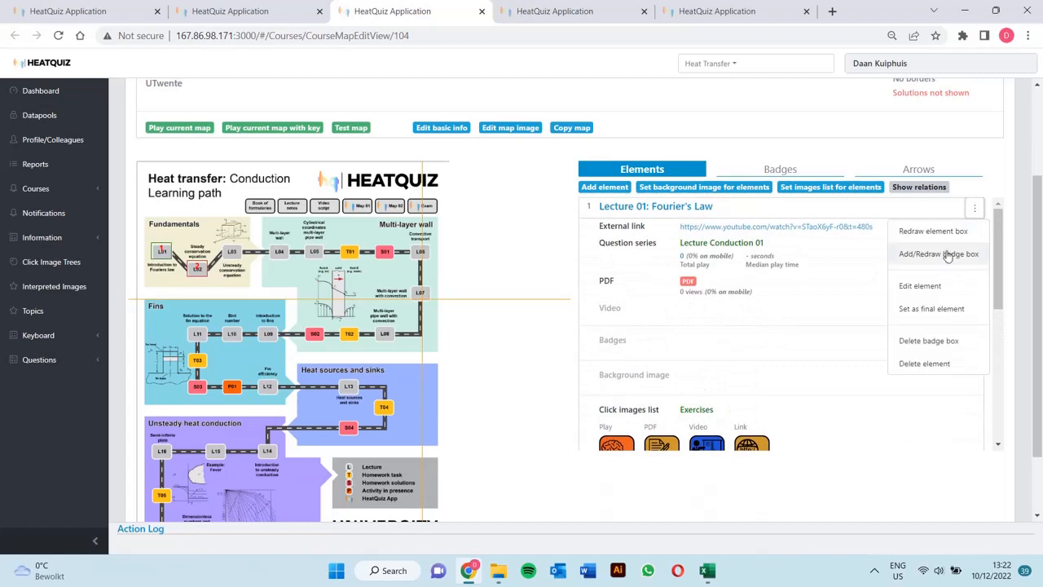
{"action": "left_click", "coordinate": [919, 286]}
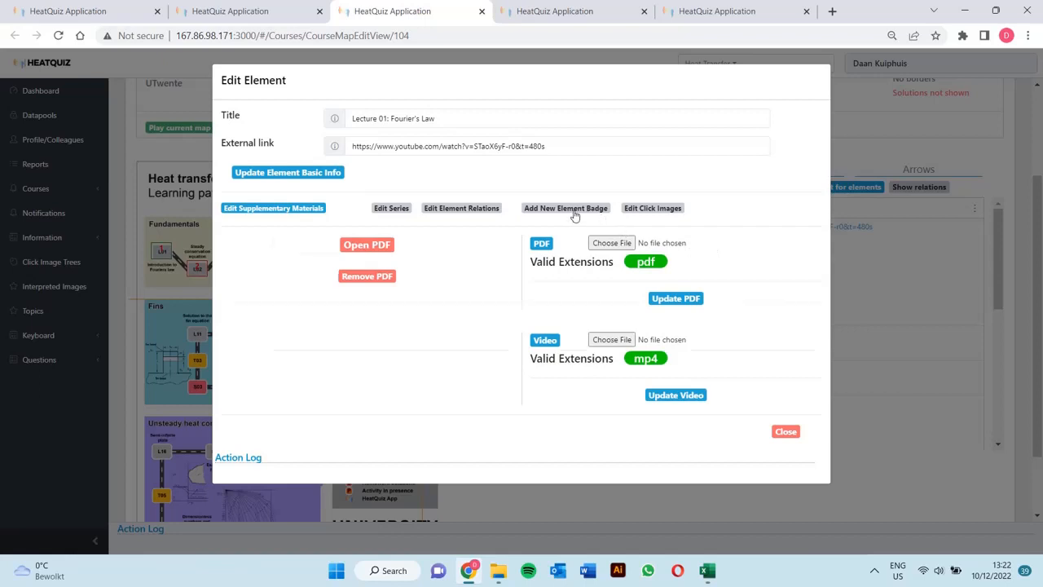
{"action": "left_click", "coordinate": [574, 210]}
{"action": "double_click", "coordinate": [303, 244]}
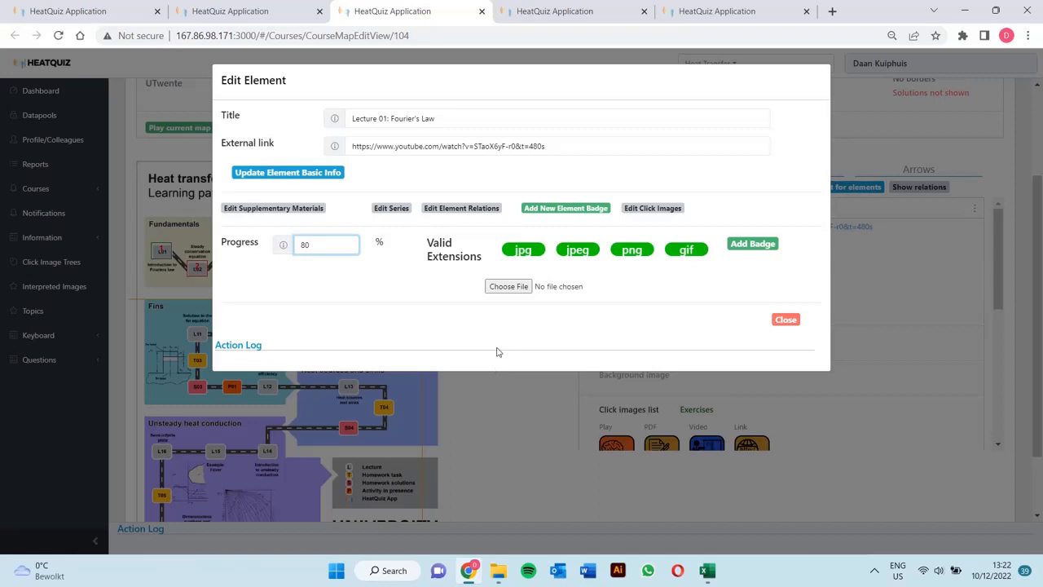
- Choose Stern-02.png from the HeatQuiz General > Design > Badges folder as the badge image and add the badge
{"action": "left_click", "coordinate": [510, 287]}
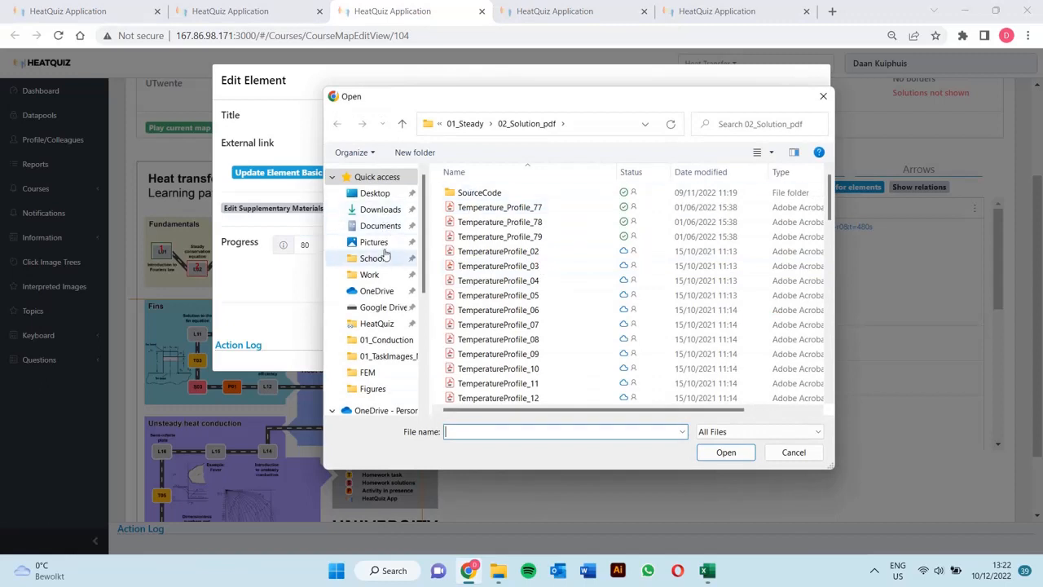
{"action": "left_click", "coordinate": [377, 323]}
{"action": "double_click", "coordinate": [471, 207]}
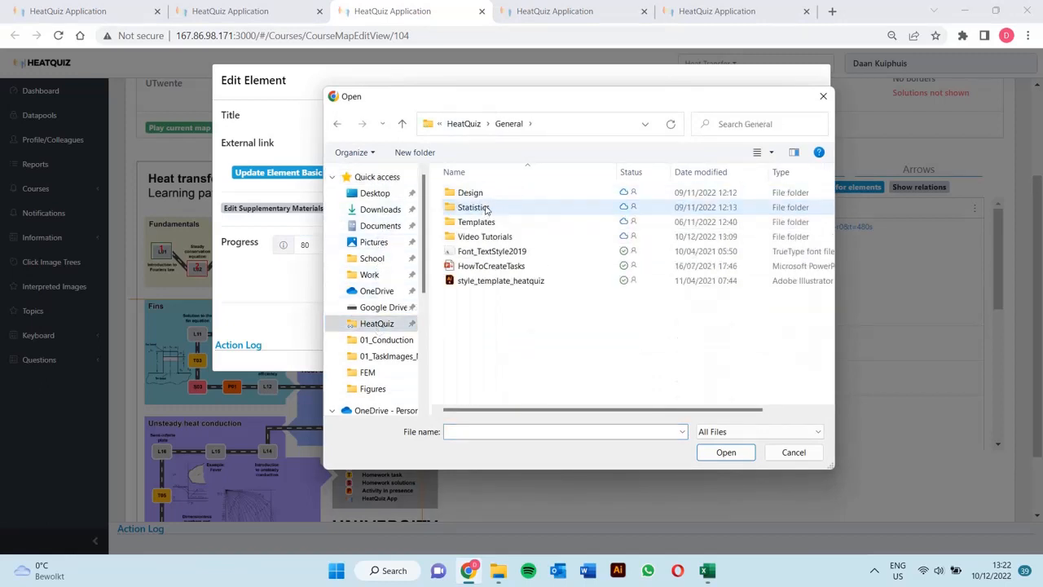
{"action": "double_click", "coordinate": [487, 193]}
{"action": "double_click", "coordinate": [492, 198]}
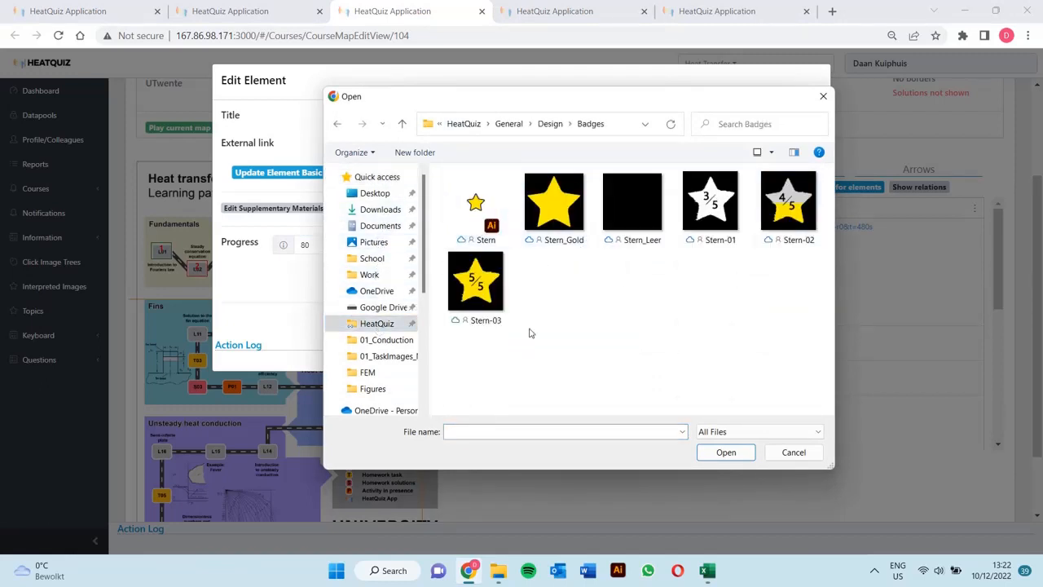
{"action": "double_click", "coordinate": [786, 236]}
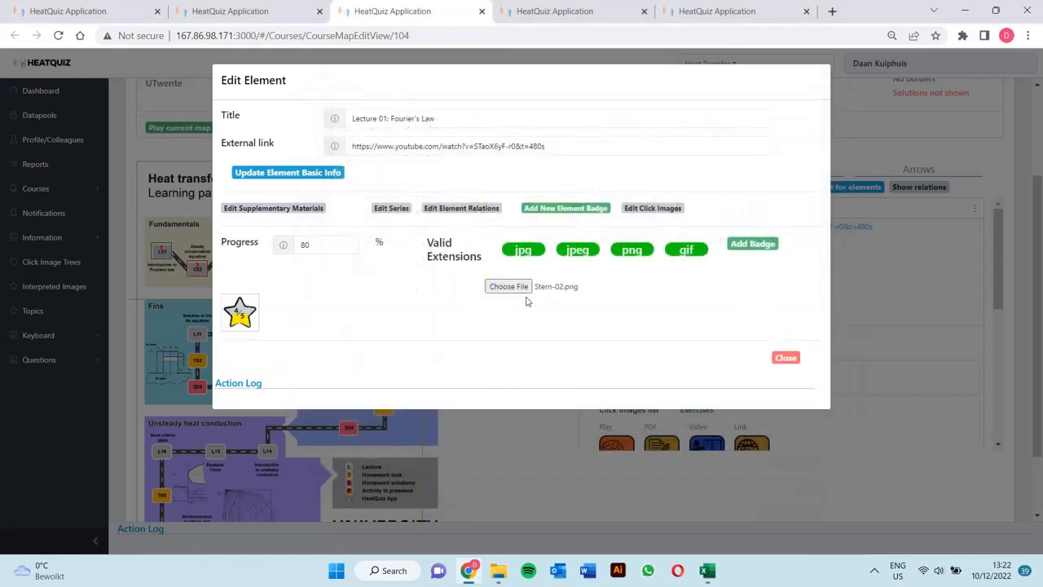
{"action": "left_click", "coordinate": [750, 244]}
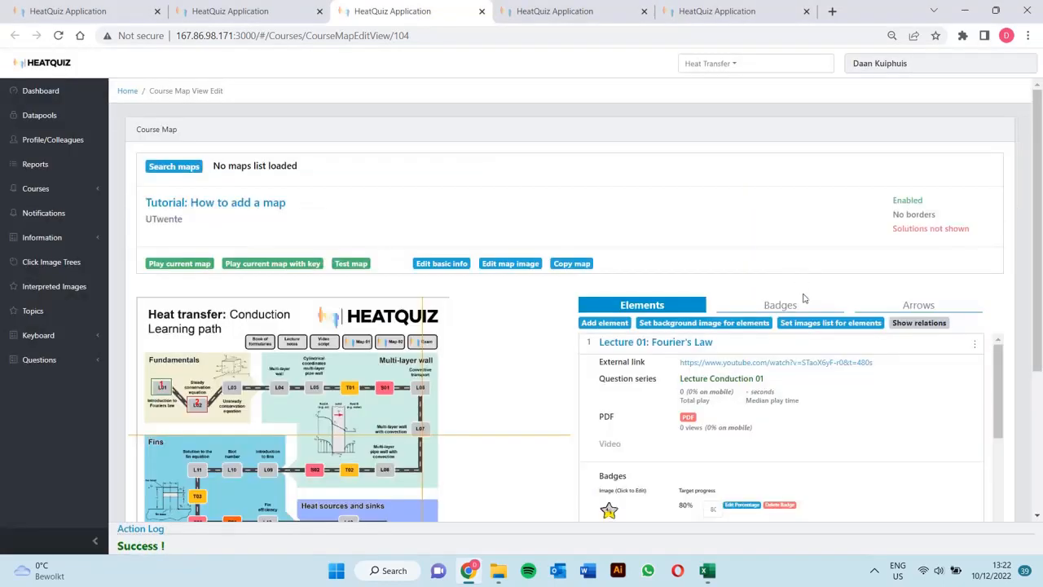
- Play the current map and open the quiz of the L01 element
{"action": "scroll", "coordinate": [752, 188], "scroll_direction": "down", "scroll_amount": 2}
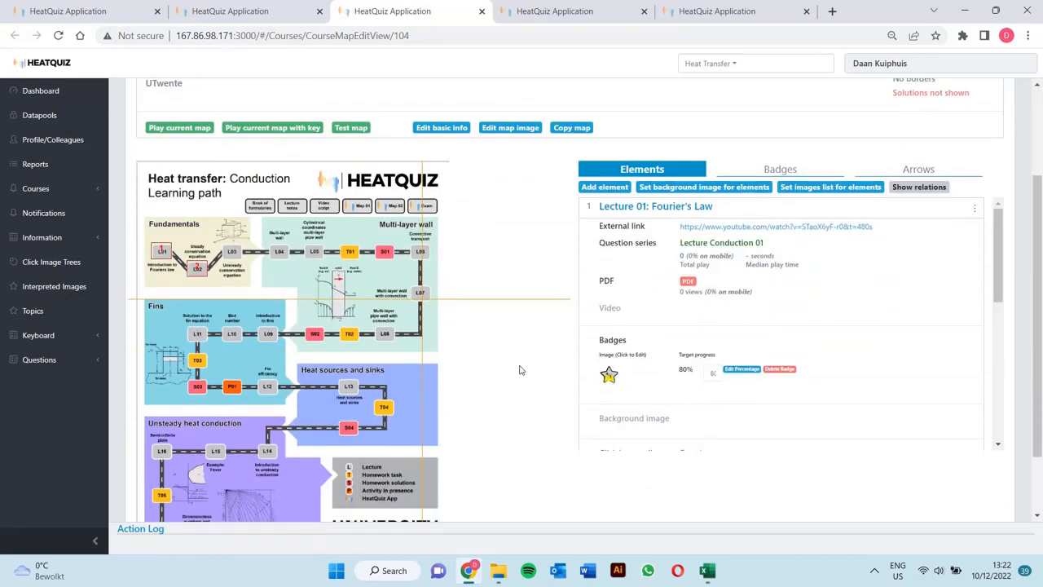
{"action": "left_click", "coordinate": [177, 128]}
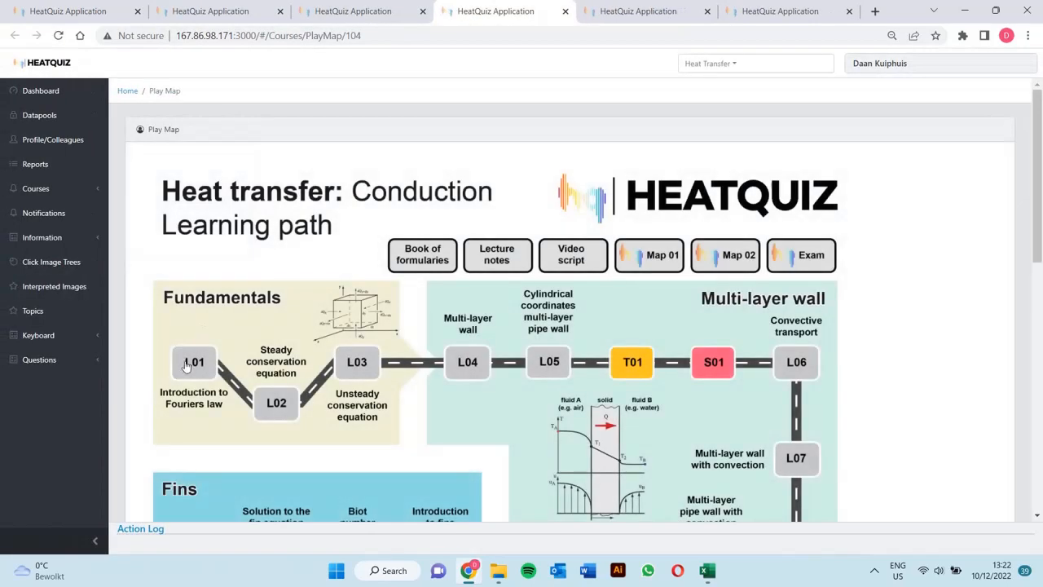
{"action": "left_click", "coordinate": [196, 359]}
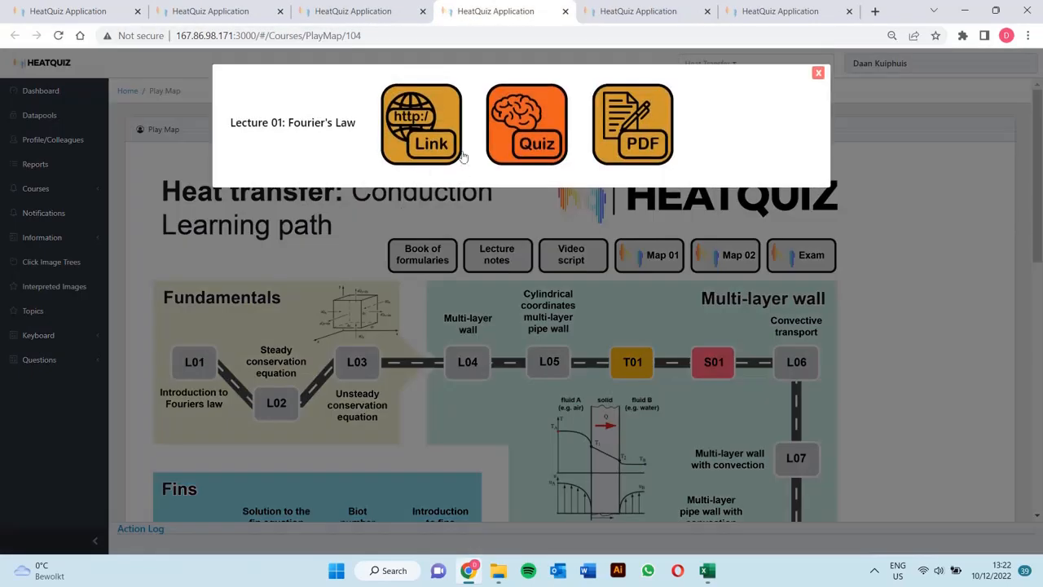
{"action": "left_click", "coordinate": [522, 135]}
- Answer the one-dimensional heat conduction question with the equation Q̇ = −A·λ·ΔT/Δx
{"action": "scroll", "coordinate": [414, 242], "scroll_direction": "down", "scroll_amount": 5}
{"action": "scroll", "coordinate": [325, 373], "scroll_direction": "down", "scroll_amount": 1}
{"action": "left_click", "coordinate": [325, 372]}
{"action": "left_click", "coordinate": [417, 299]}
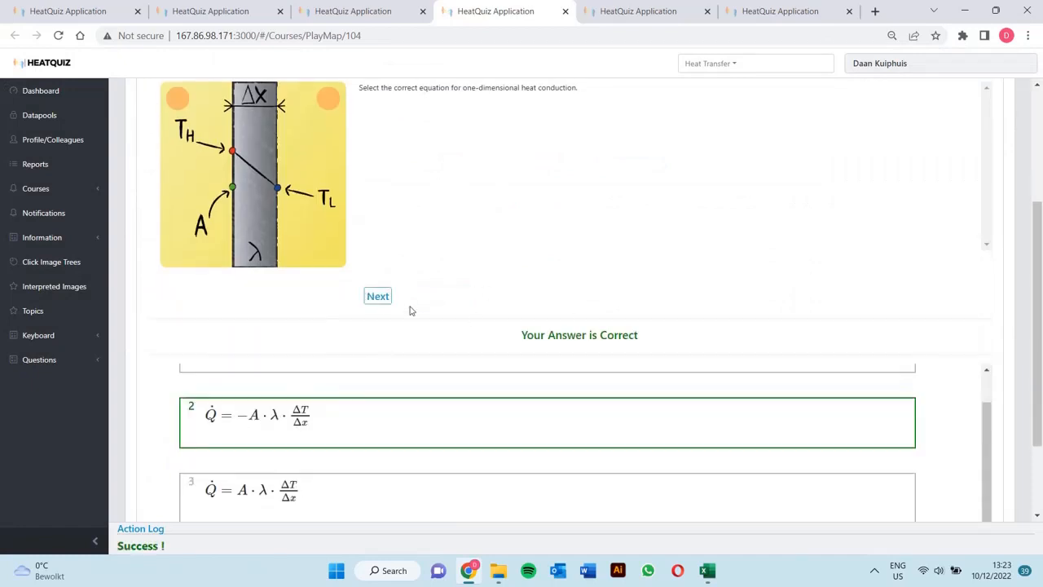
- Answer the second question with options 2 and 4 on local body temperature and heat flow from hot water, and check the answer
{"action": "left_click", "coordinate": [379, 297]}
{"action": "scroll", "coordinate": [356, 312], "scroll_direction": "down", "scroll_amount": 2}
{"action": "scroll", "coordinate": [378, 424], "scroll_direction": "up", "scroll_amount": 1}
{"action": "left_click", "coordinate": [669, 325]}
{"action": "left_click", "coordinate": [678, 368]}
{"action": "left_click", "coordinate": [438, 265]}
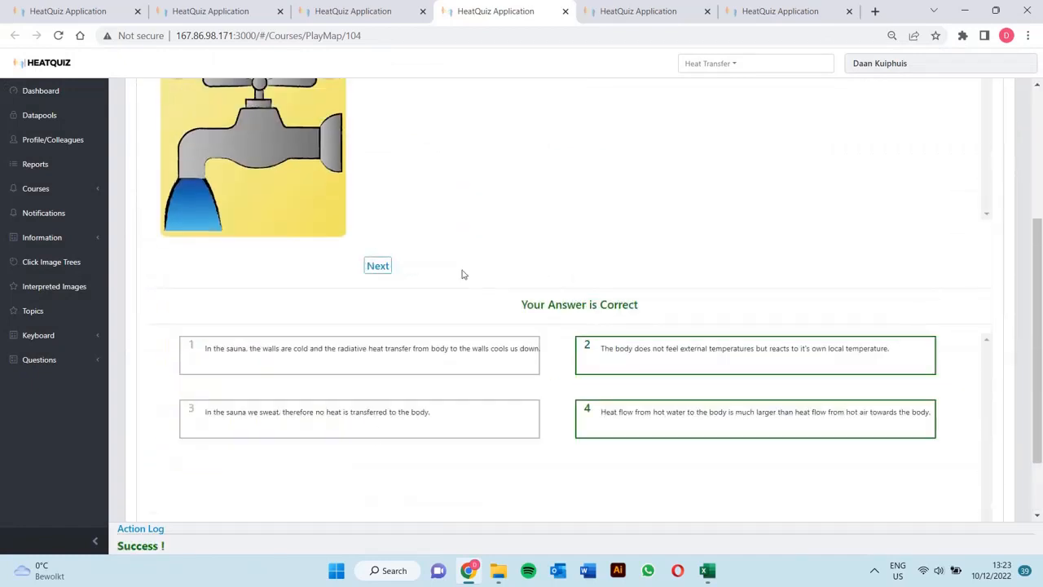
- Answer the thermal conductivity unit question with W¹·m⁻¹·K⁻¹ and check the answer
{"action": "left_click", "coordinate": [376, 263]}
{"action": "left_click", "coordinate": [794, 406]}
{"action": "left_click", "coordinate": [267, 438]}
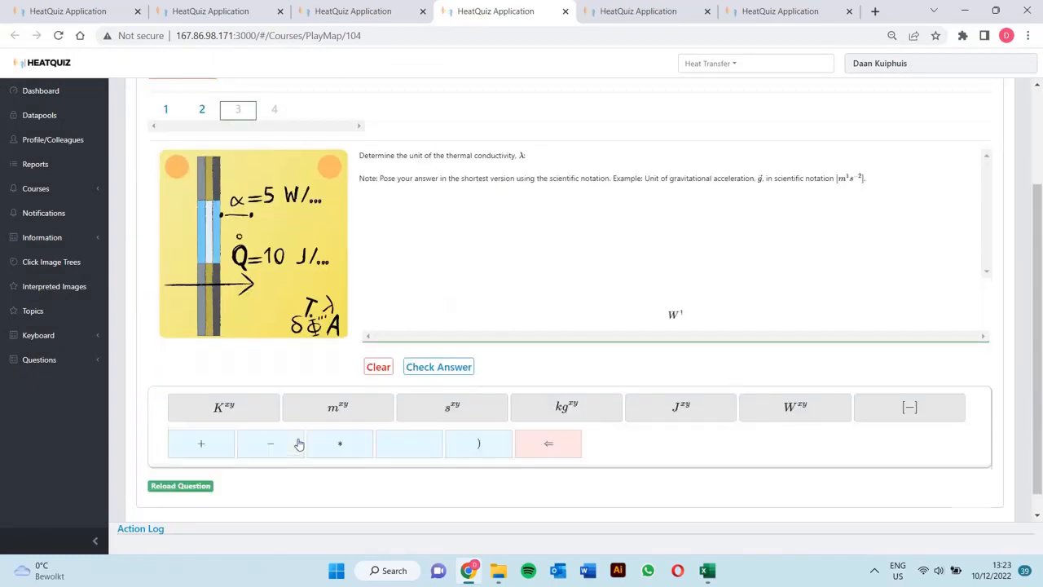
{"action": "left_click", "coordinate": [337, 407]}
{"action": "left_click", "coordinate": [276, 473]}
{"action": "left_click", "coordinate": [224, 407]}
{"action": "left_click", "coordinate": [471, 470]}
{"action": "left_click", "coordinate": [438, 366]}
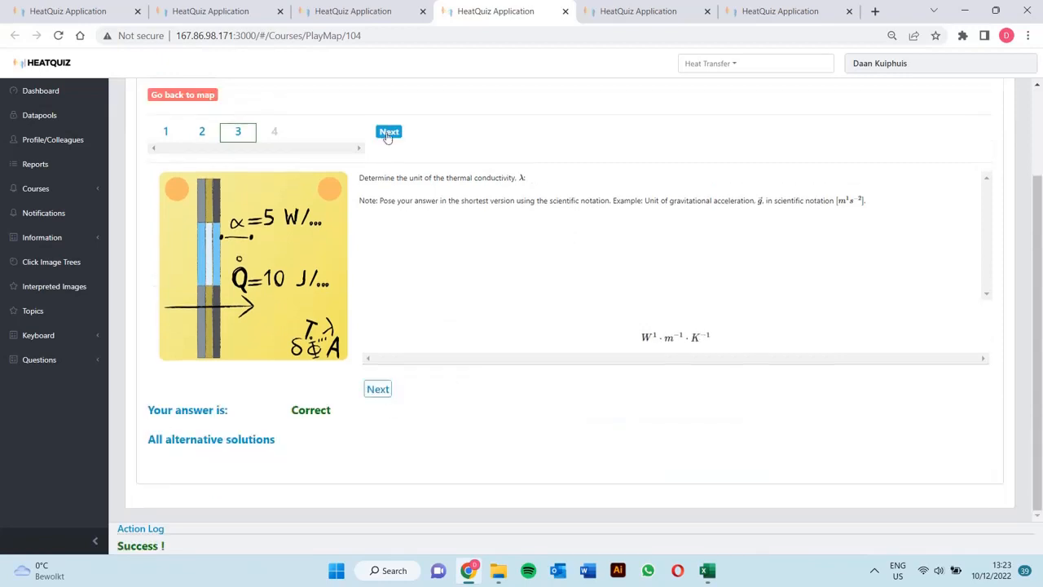
- Answer the fourth question by completing the clickable field on the brick wall, check it, and finish the question series
{"action": "left_click", "coordinate": [377, 386]}
{"action": "left_click", "coordinate": [330, 285]}
{"action": "left_click", "coordinate": [196, 450]}
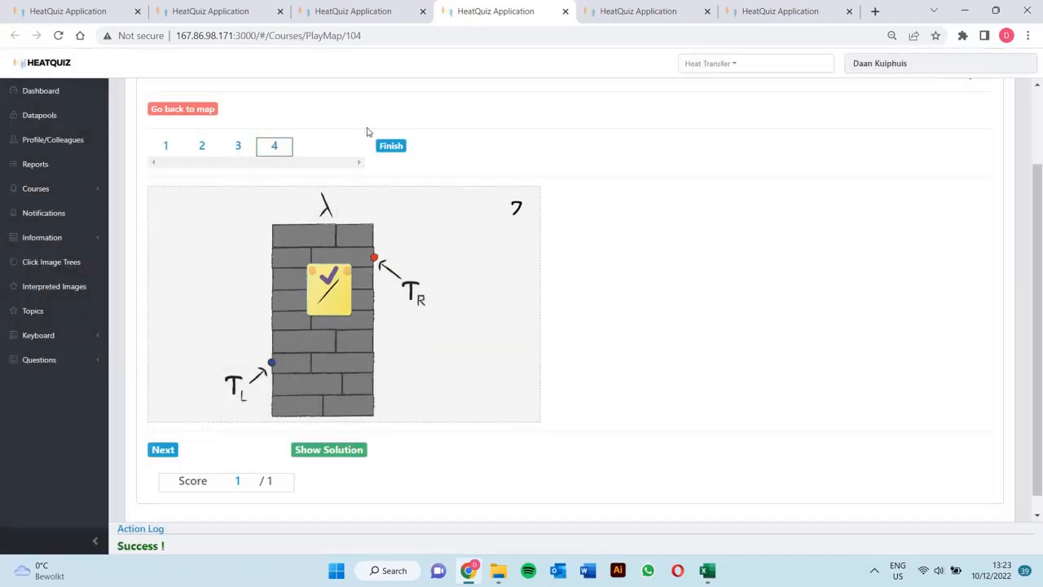
{"action": "left_click", "coordinate": [387, 149]}
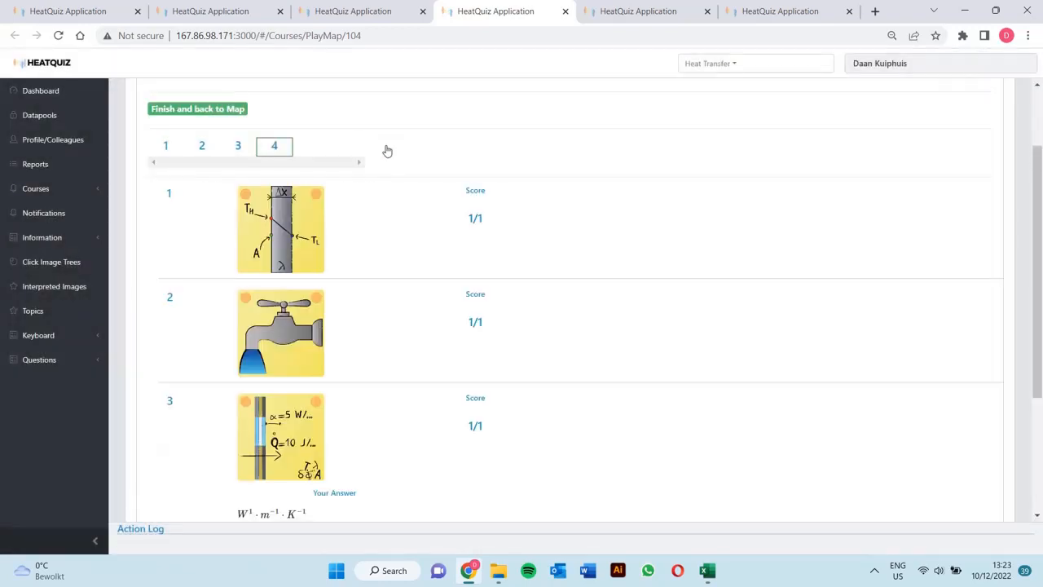
- Return to the map, open the L02 element's quiz to test its access, and go back to the map
{"action": "left_click", "coordinate": [210, 114]}
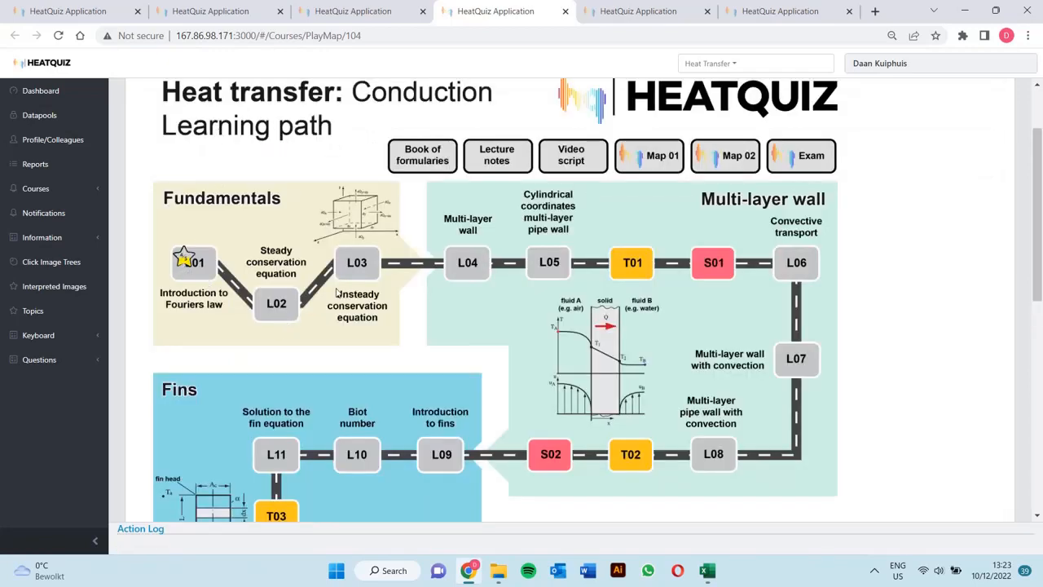
{"action": "left_click", "coordinate": [286, 309]}
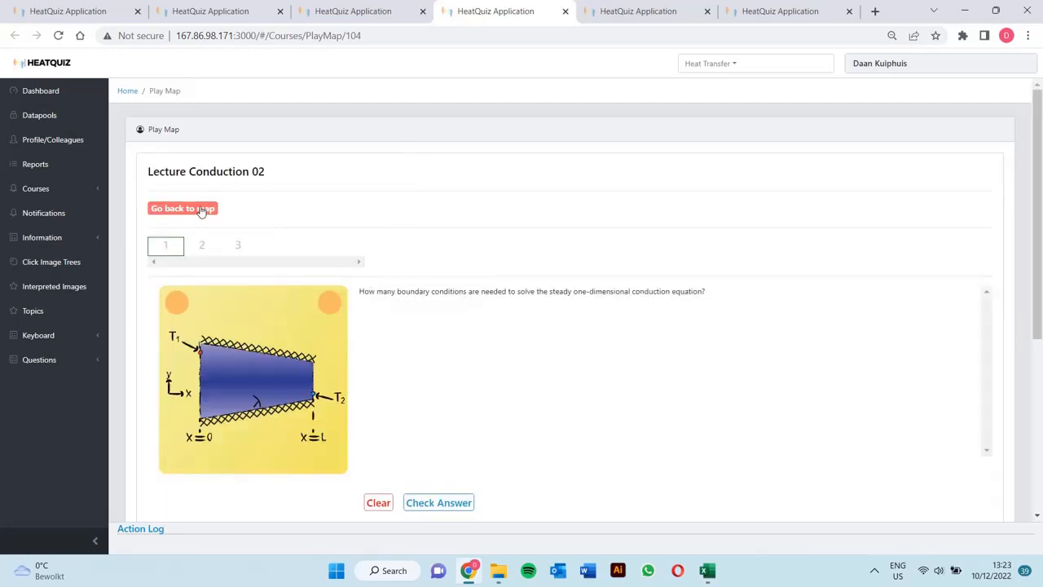
{"action": "left_click", "coordinate": [203, 211]}
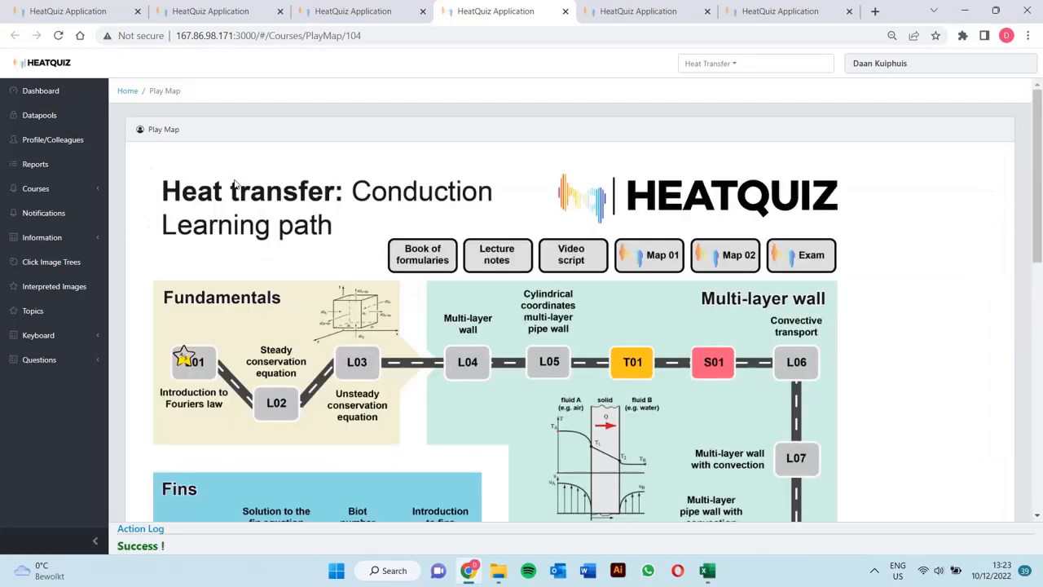
- In the map editor, redraw the Lecture 01: Fourier's Law badge box at L01's upper-right corner, about 19 wide and 20 high, and save it
{"action": "left_click", "coordinate": [388, 7]}
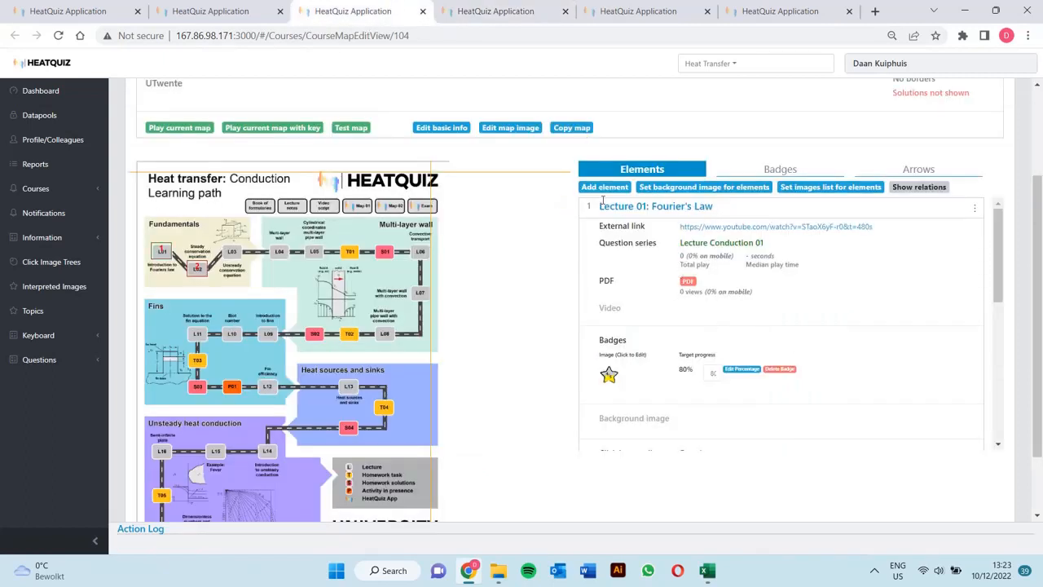
{"action": "left_click", "coordinate": [973, 210]}
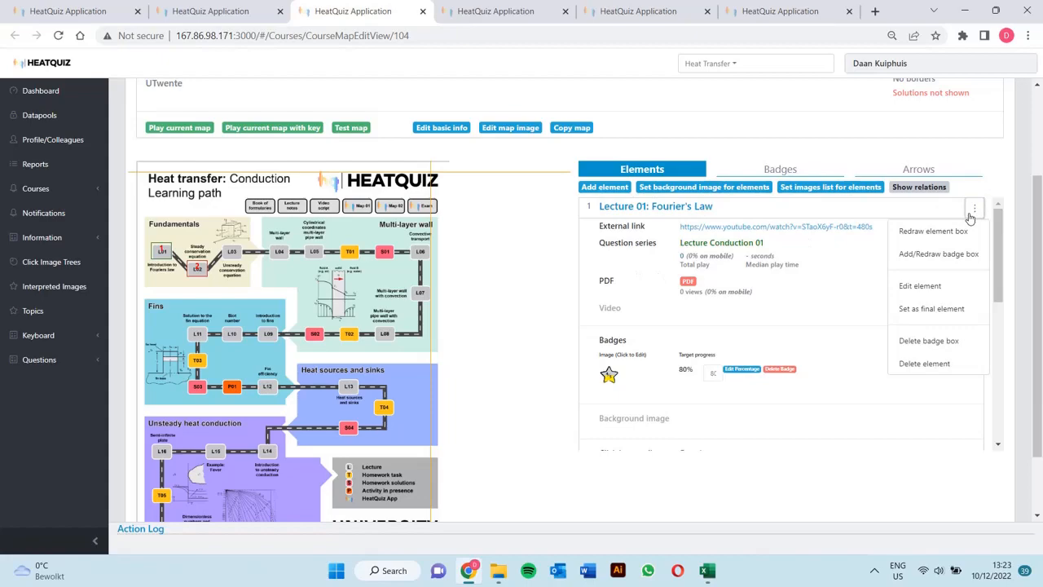
{"action": "left_click", "coordinate": [965, 255]}
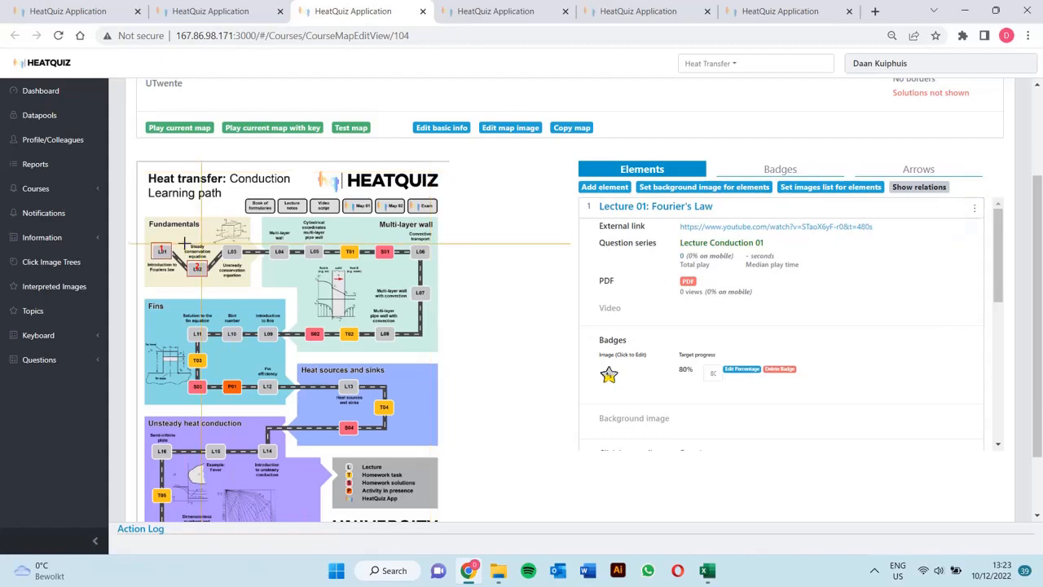
{"action": "scroll", "coordinate": [161, 233], "scroll_direction": "up", "scroll_amount": 5}
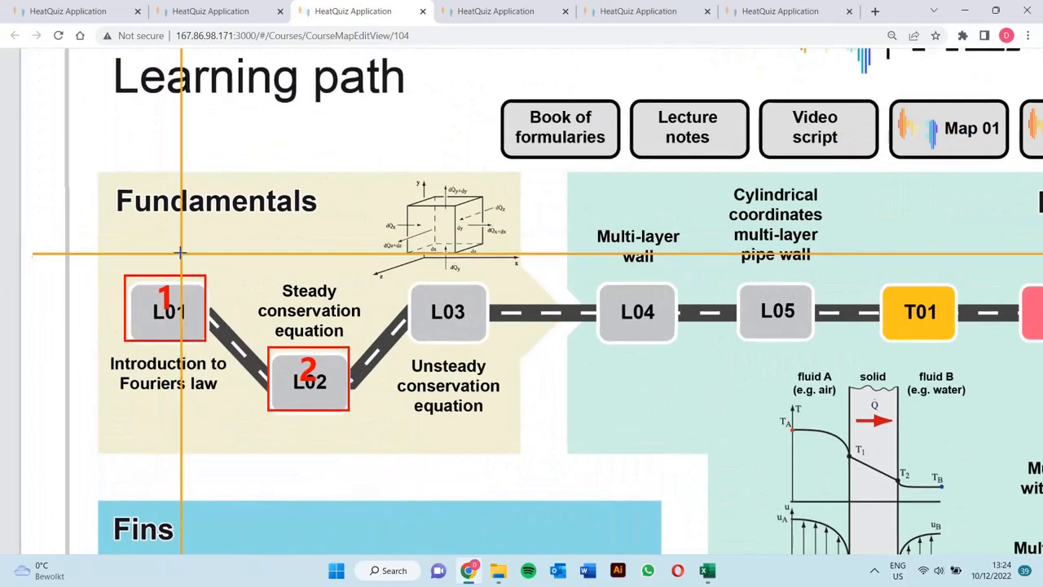
{"action": "left_click", "coordinate": [181, 254]}
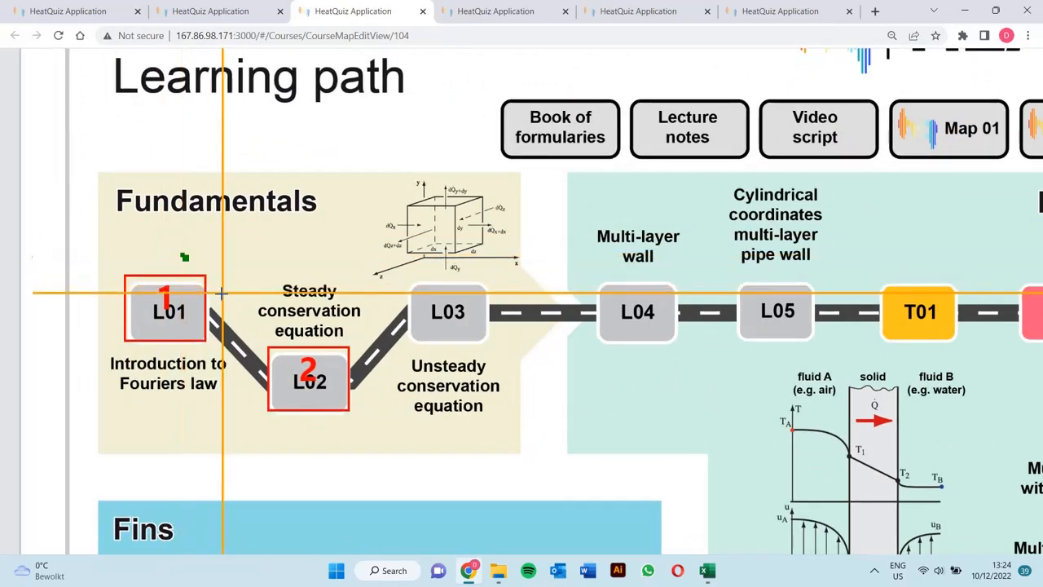
{"action": "scroll", "coordinate": [222, 297], "scroll_direction": "down", "scroll_amount": 5}
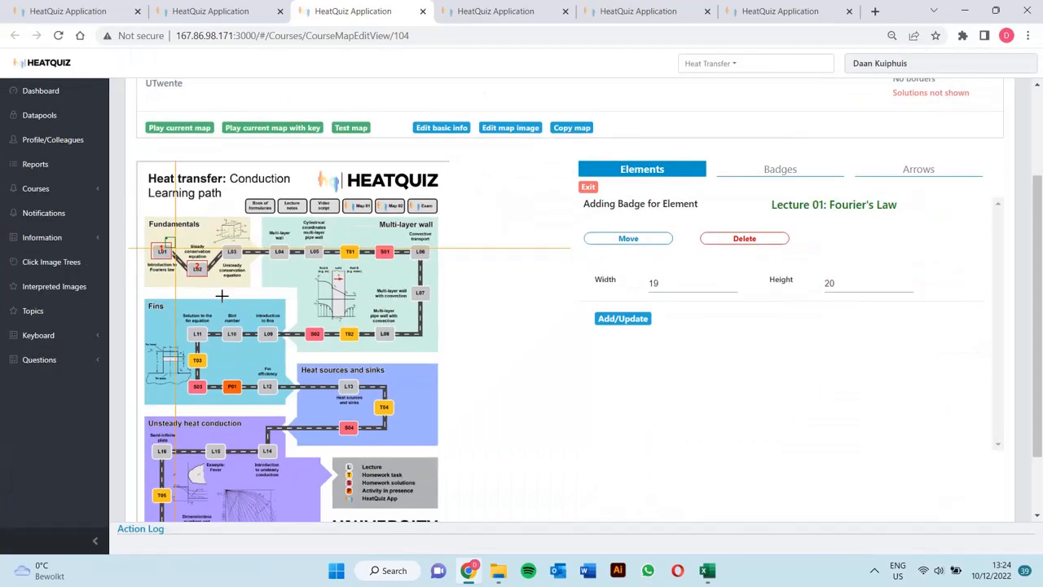
{"action": "left_click", "coordinate": [634, 319]}
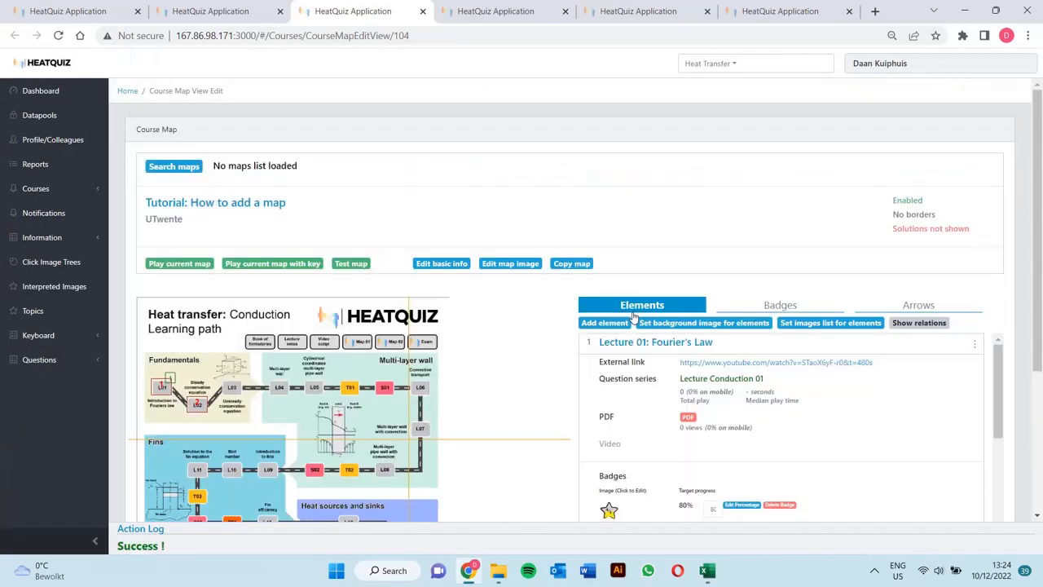
- Play the current map to check the badge's placement at L01, and return to the map editor
{"action": "left_click", "coordinate": [204, 265]}
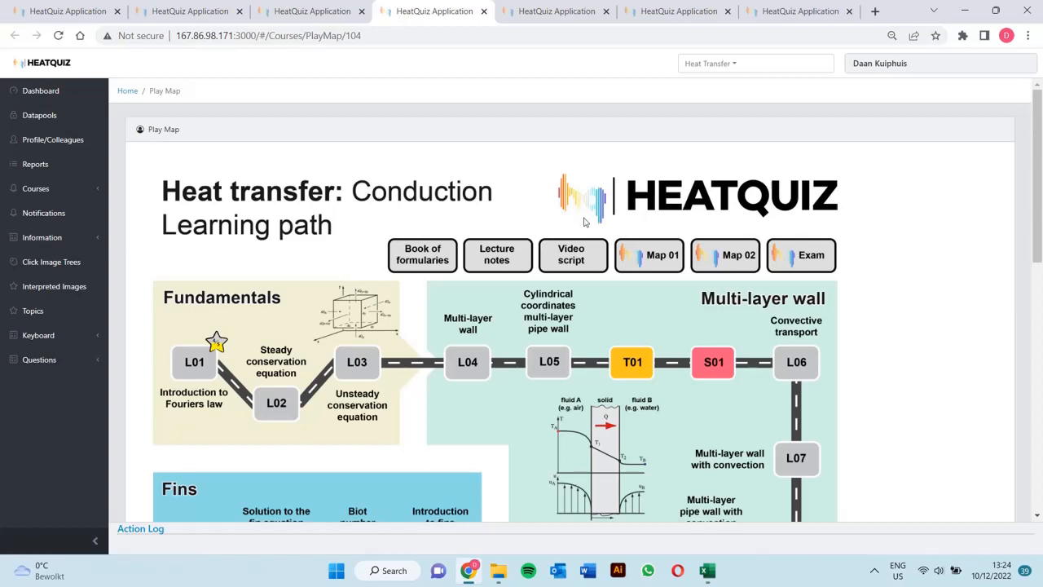
{"action": "scroll", "coordinate": [570, 225], "scroll_direction": "down", "scroll_amount": 2}
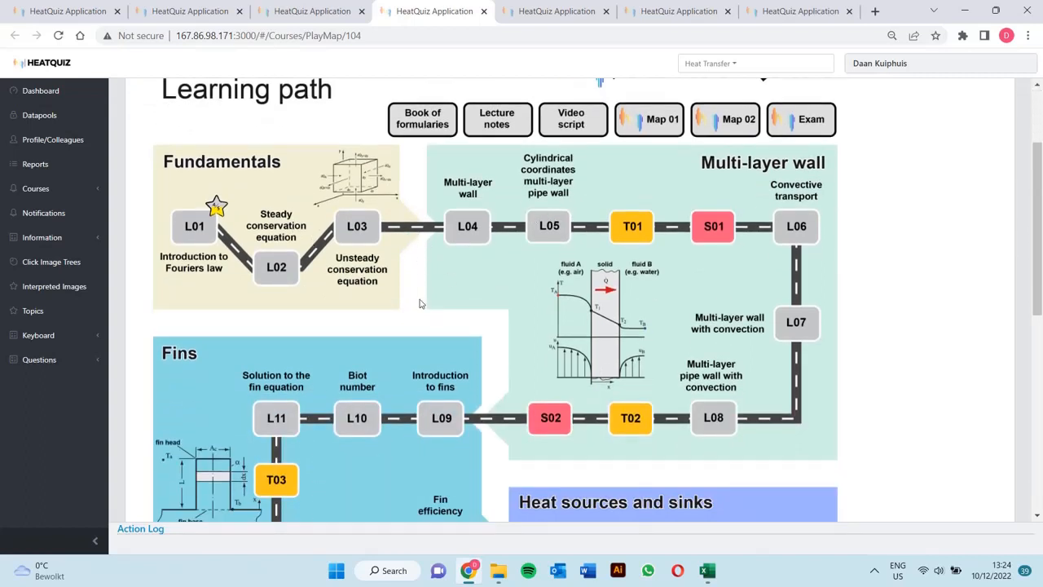
{"action": "left_click", "coordinate": [349, 10]}
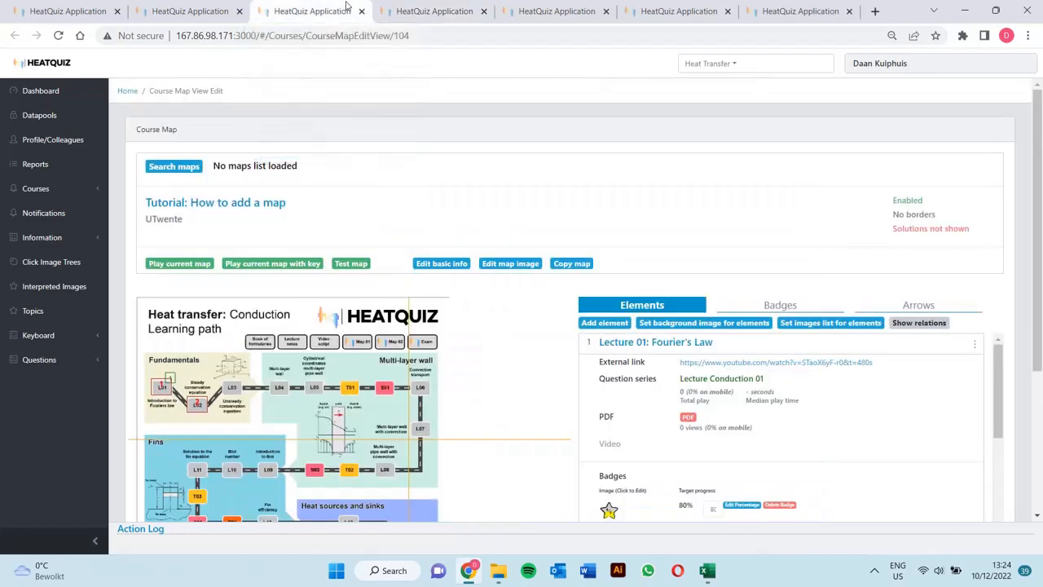
- Assign the Exercises click images list to both Lecture 01: Fourier's Law and Lecture 02: Steady-State
{"action": "scroll", "coordinate": [945, 245], "scroll_direction": "down", "scroll_amount": 2}
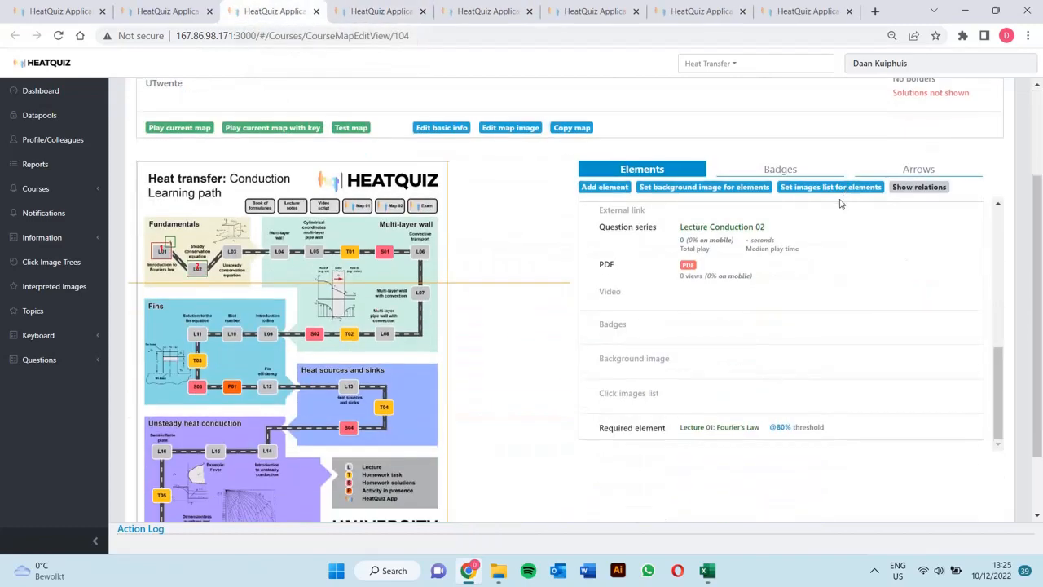
{"action": "left_click", "coordinate": [798, 188]}
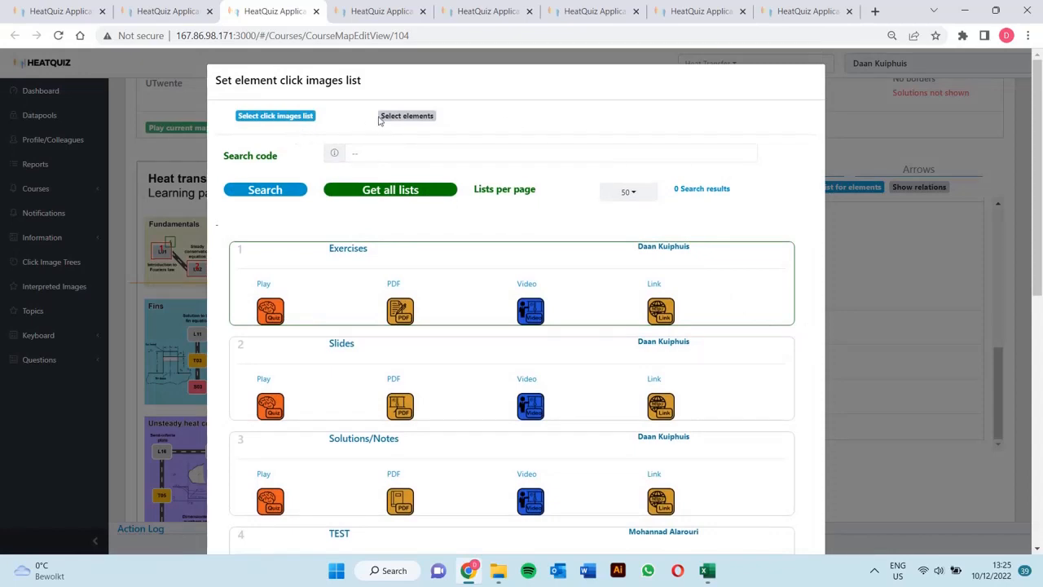
{"action": "scroll", "coordinate": [623, 155], "scroll_direction": "down", "scroll_amount": 3}
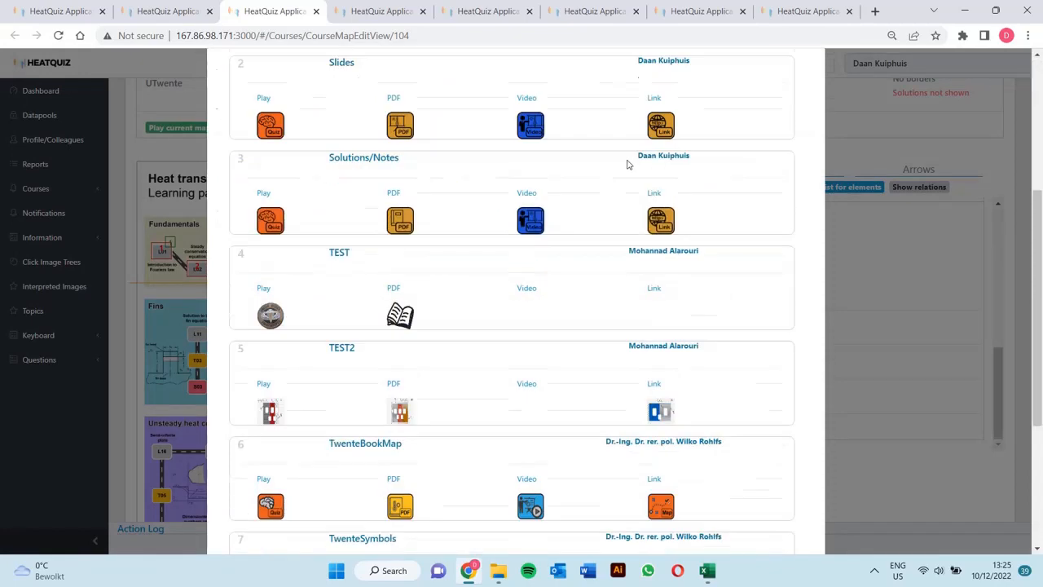
{"action": "scroll", "coordinate": [615, 196], "scroll_direction": "up", "scroll_amount": 3}
{"action": "left_click", "coordinate": [413, 115]}
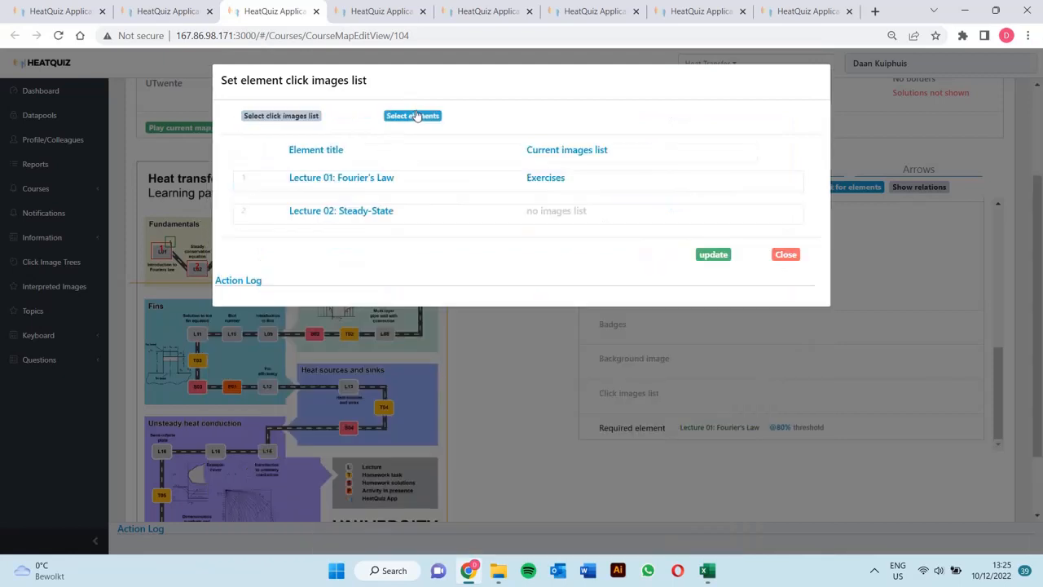
{"action": "left_click", "coordinate": [417, 211]}
{"action": "left_click", "coordinate": [363, 176]}
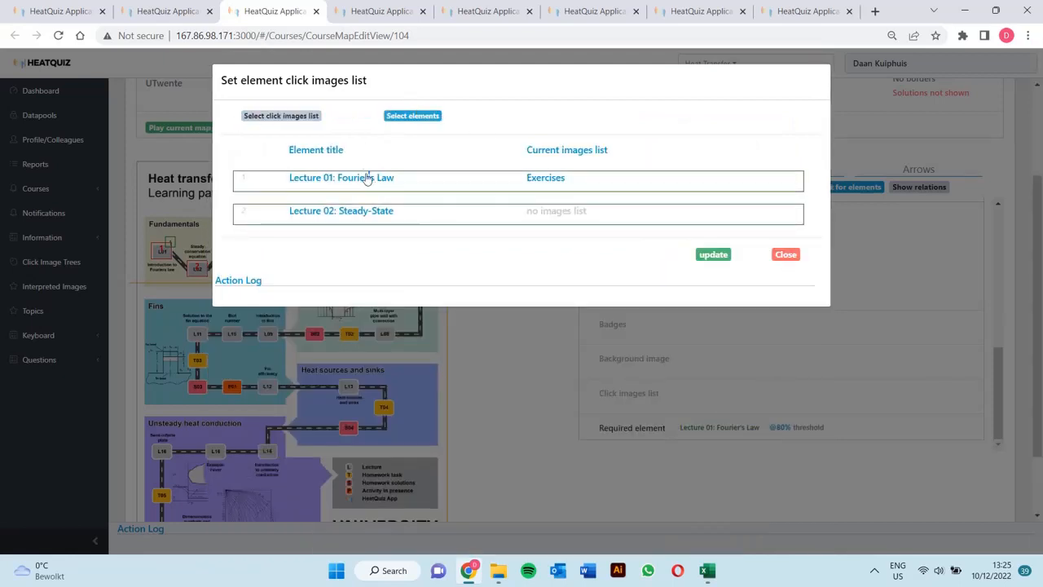
{"action": "left_click", "coordinate": [282, 116]}
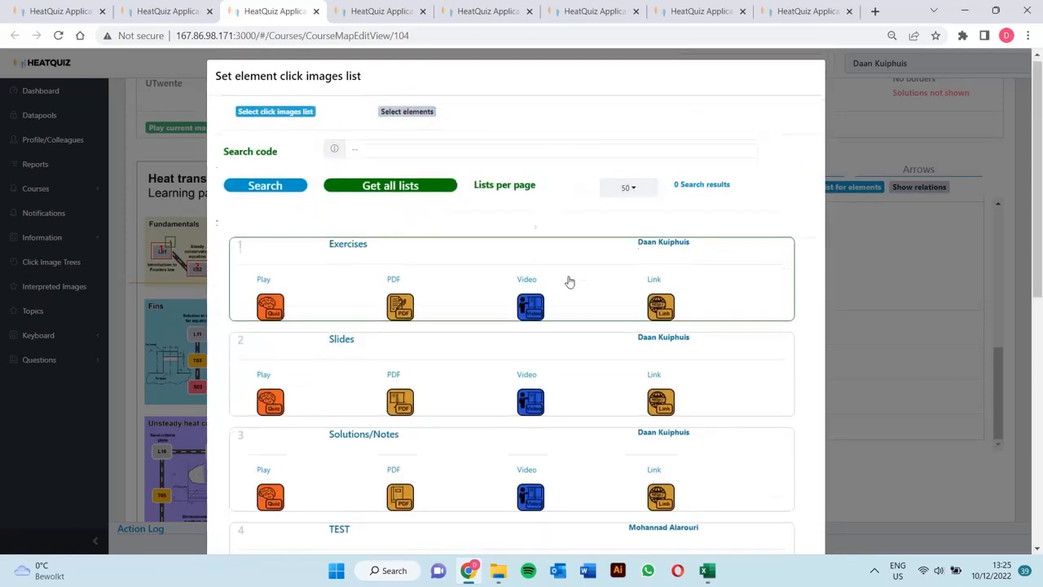
{"action": "scroll", "coordinate": [568, 280], "scroll_direction": "down", "scroll_amount": 5}
{"action": "left_click", "coordinate": [707, 542]}
- Reload the played map, inspect the click images offered by the L02 element, and close them
{"action": "key", "text": "ctrl+Tab"}
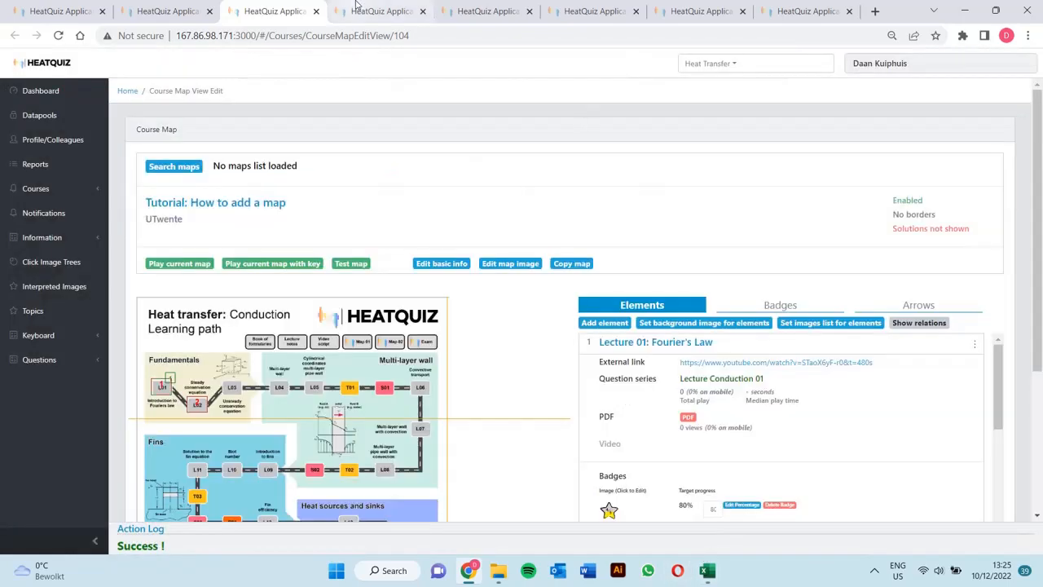
{"action": "left_click", "coordinate": [58, 35]}
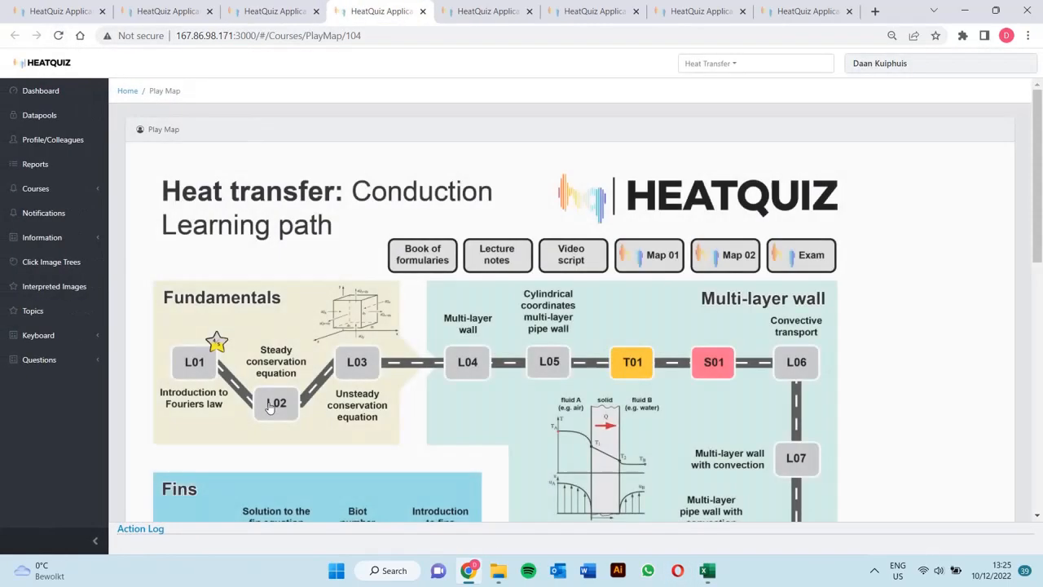
{"action": "left_click", "coordinate": [271, 405]}
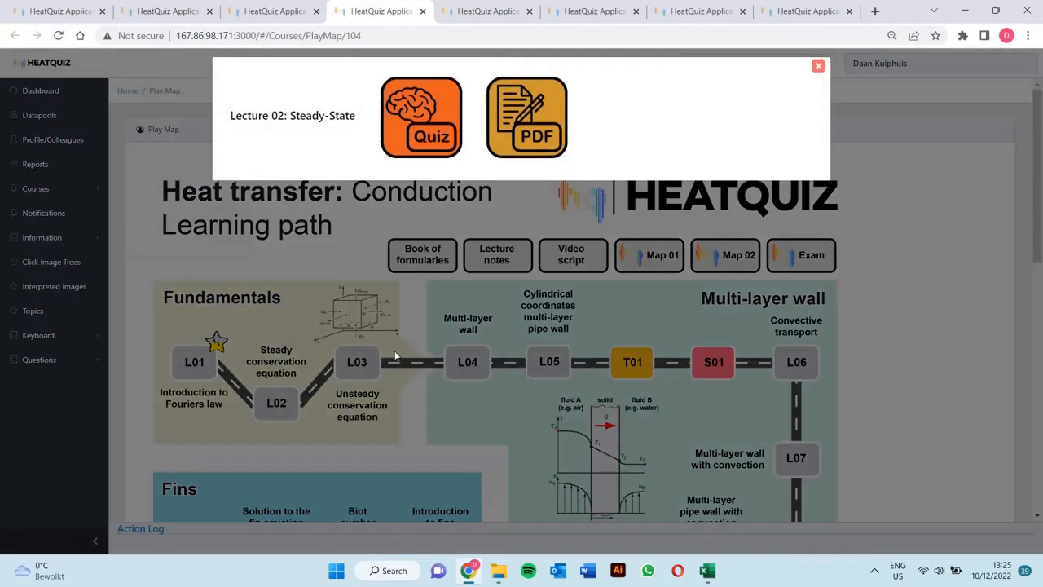
{"action": "left_click", "coordinate": [818, 66]}
- Back in the map editor, review Lecture 02's click images list and look at the background image option for elements
{"action": "key", "text": "ctrl+shift+Tab"}
{"action": "scroll", "coordinate": [964, 295], "scroll_direction": "down", "scroll_amount": 3}
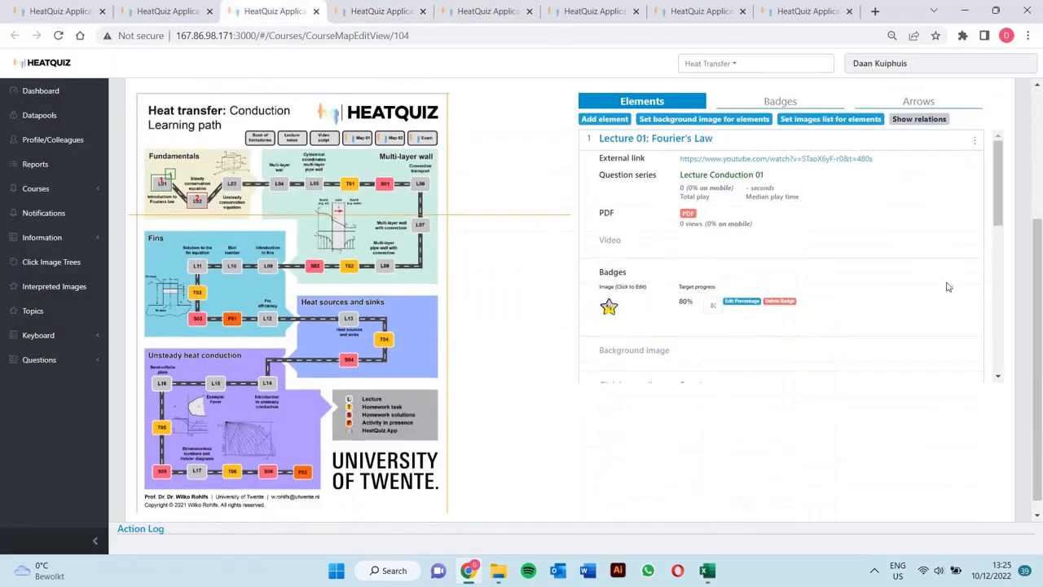
{"action": "scroll", "coordinate": [872, 256], "scroll_direction": "down", "scroll_amount": 5}
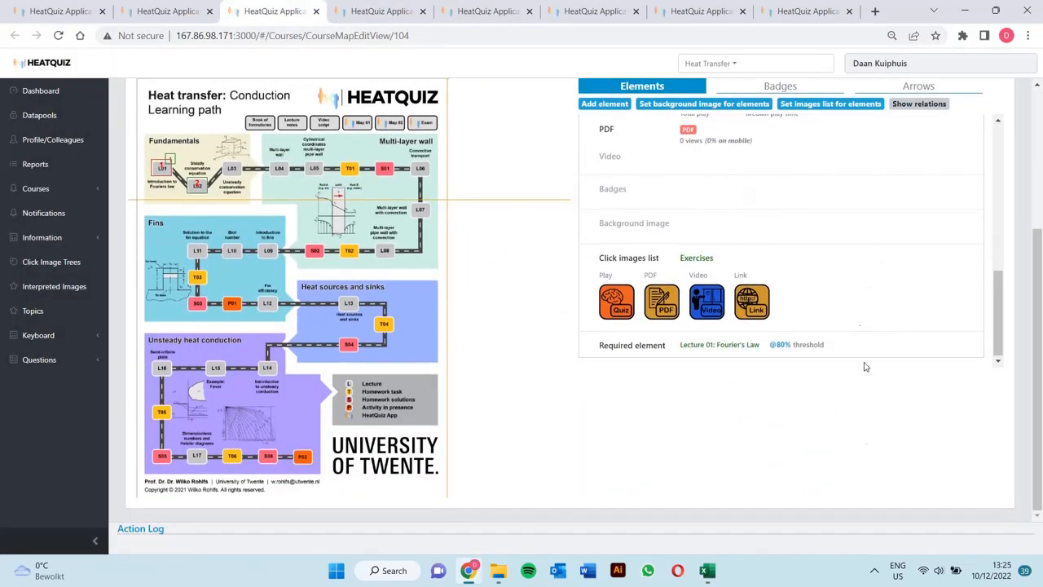
{"action": "scroll", "coordinate": [866, 366], "scroll_direction": "up", "scroll_amount": 3}
{"action": "scroll", "coordinate": [822, 419], "scroll_direction": "down", "scroll_amount": 1}
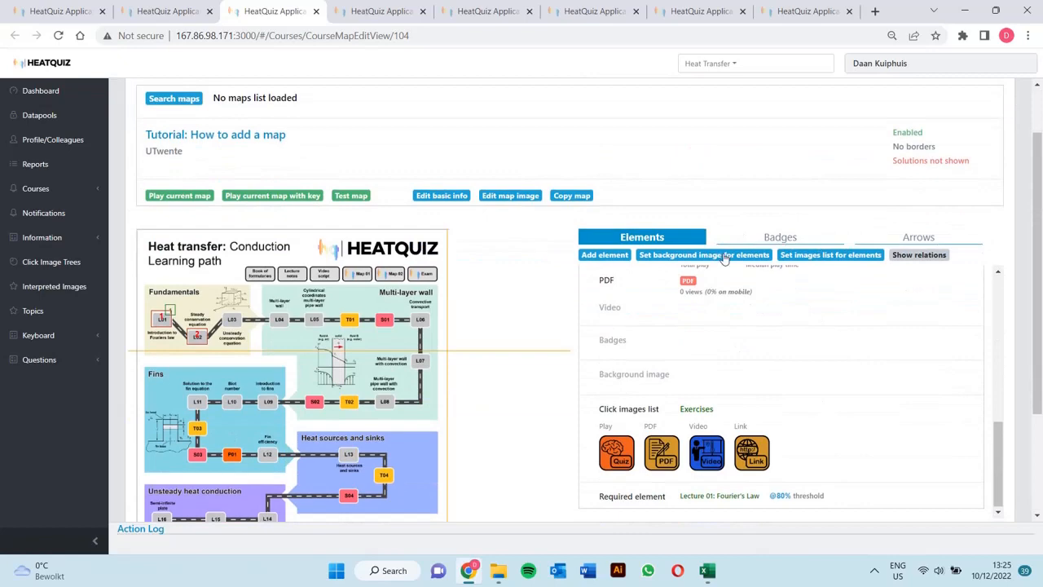
{"action": "left_click", "coordinate": [725, 256]}
{"action": "left_click", "coordinate": [783, 275]}
- Start a new badge system with four empty entities, and close it without adding it
{"action": "left_click", "coordinate": [800, 238]}
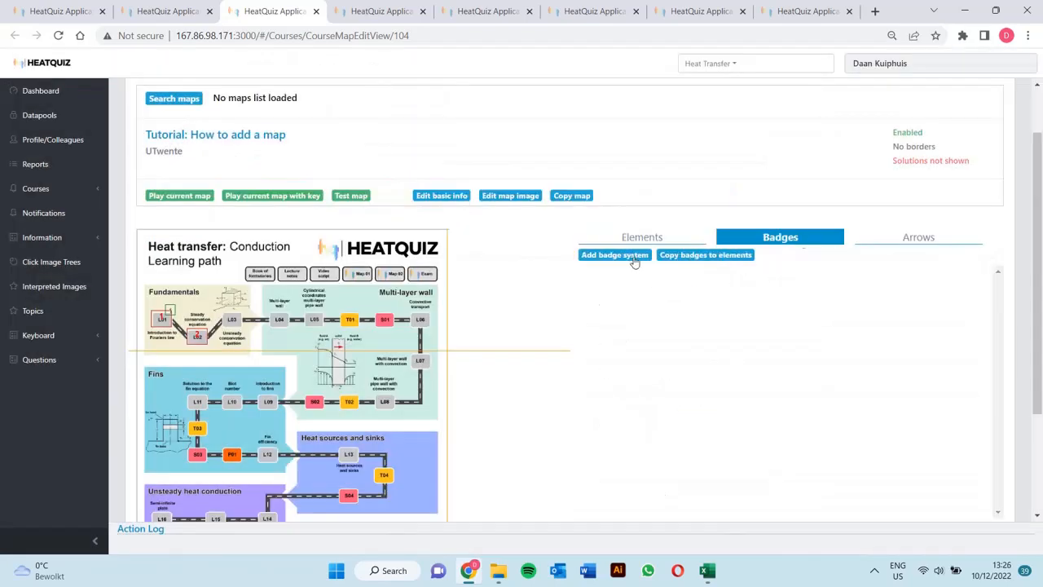
{"action": "left_click", "coordinate": [634, 256]}
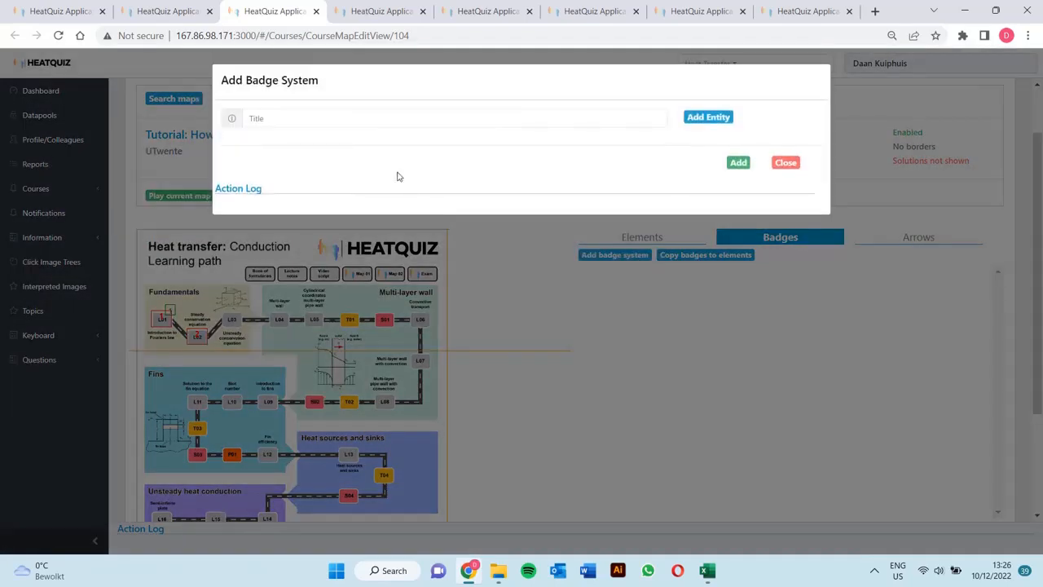
{"action": "left_click", "coordinate": [324, 121]}
{"action": "left_click", "coordinate": [713, 126]}
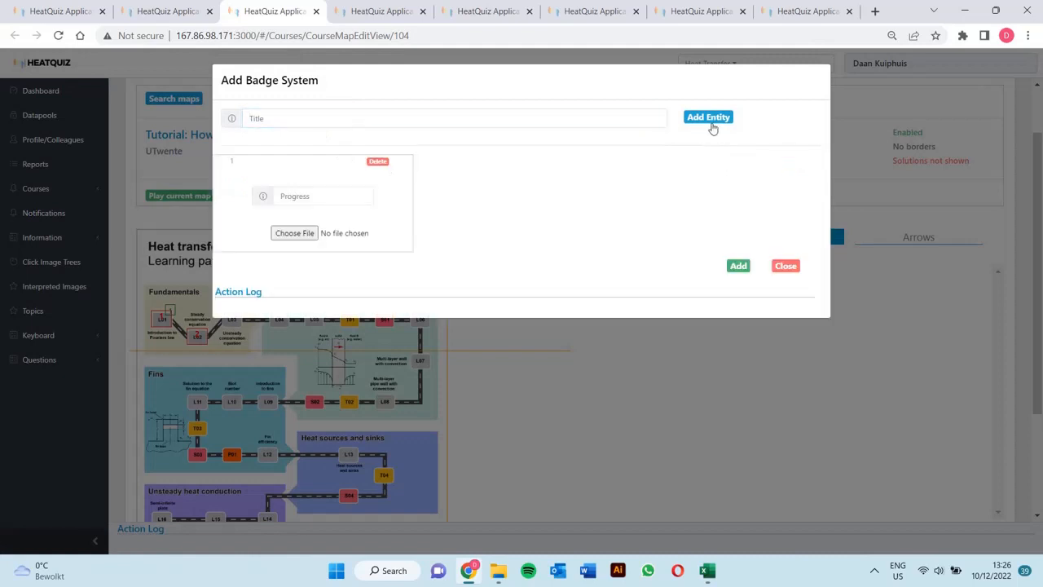
{"action": "left_click", "coordinate": [708, 117]}
{"action": "left_click", "coordinate": [708, 118]}
{"action": "left_click", "coordinate": [709, 117]}
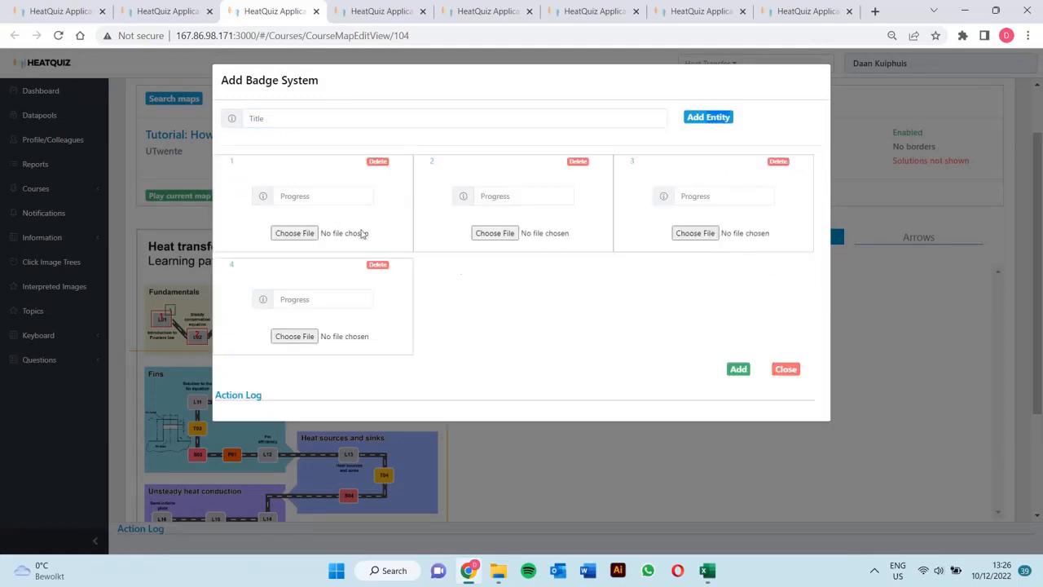
{"action": "left_click", "coordinate": [785, 369]}
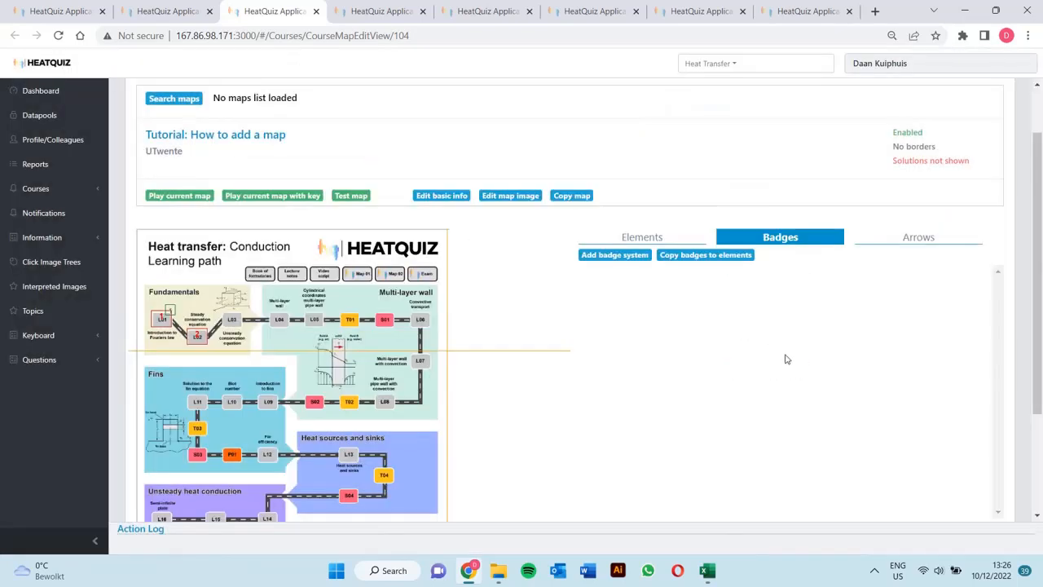